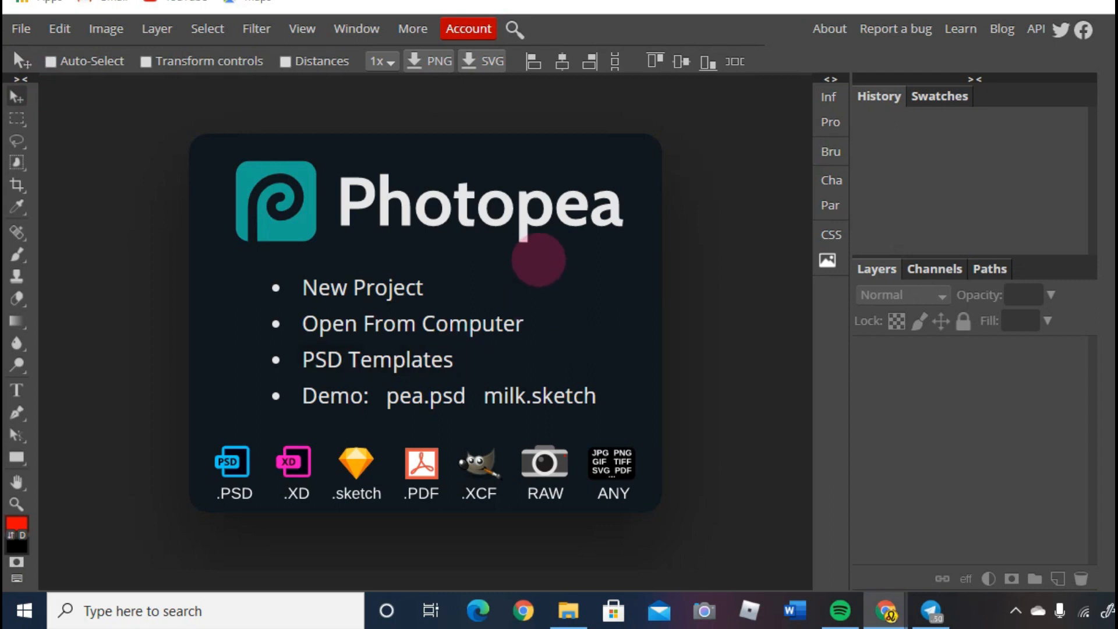
Create a new project named THUMBNAIL 1 using the Youtube Cover preset, 2560 x 1440 px.
click(390, 288)
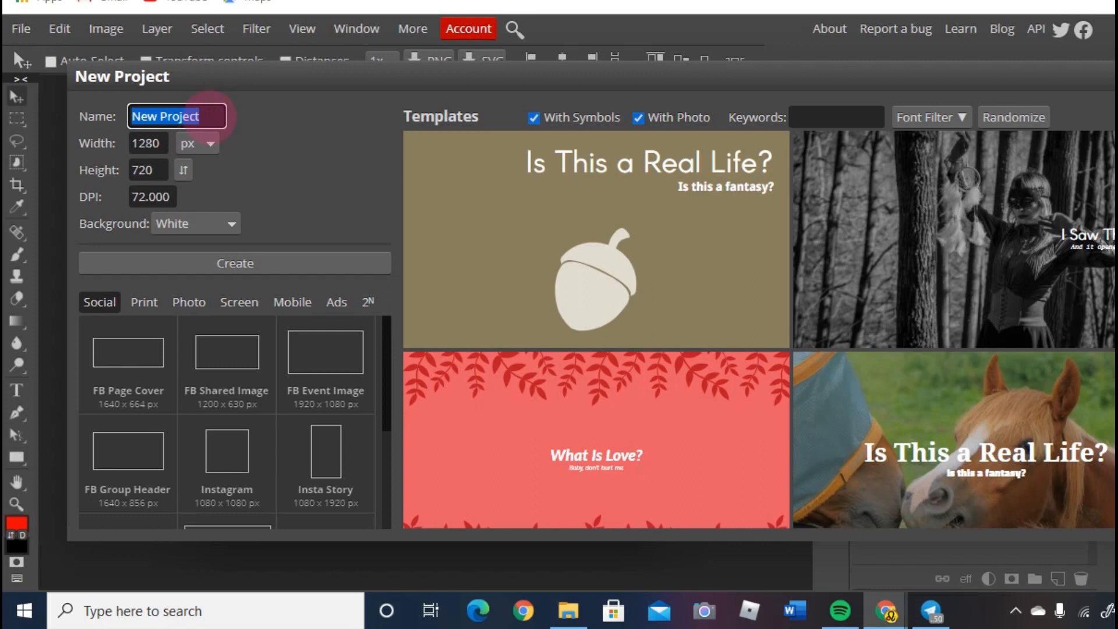
text(THU)
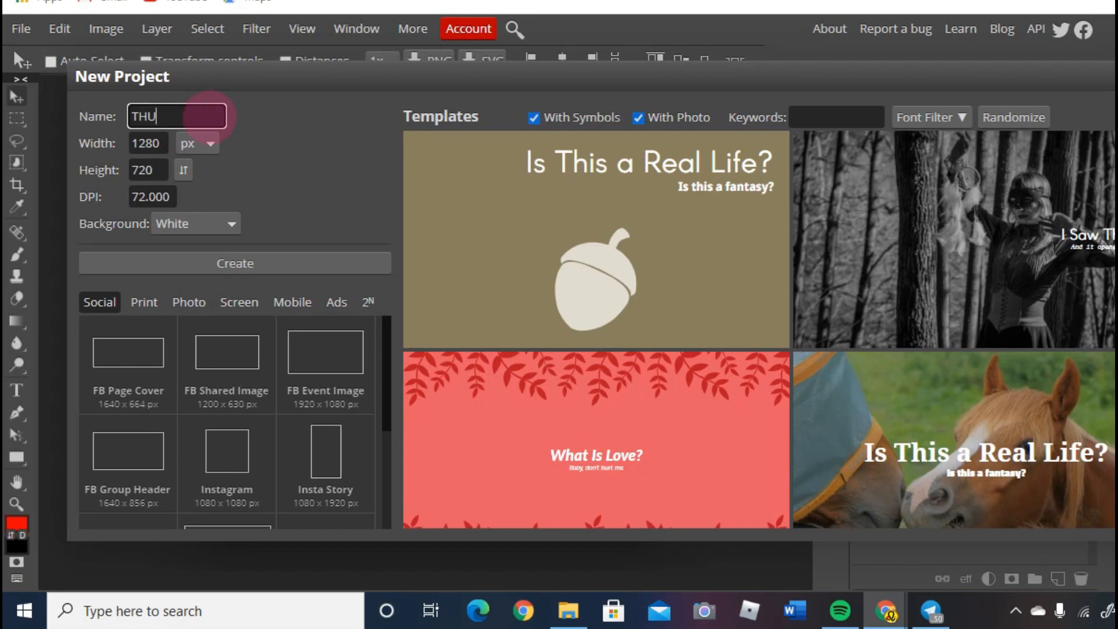
text(MBNAIL 1)
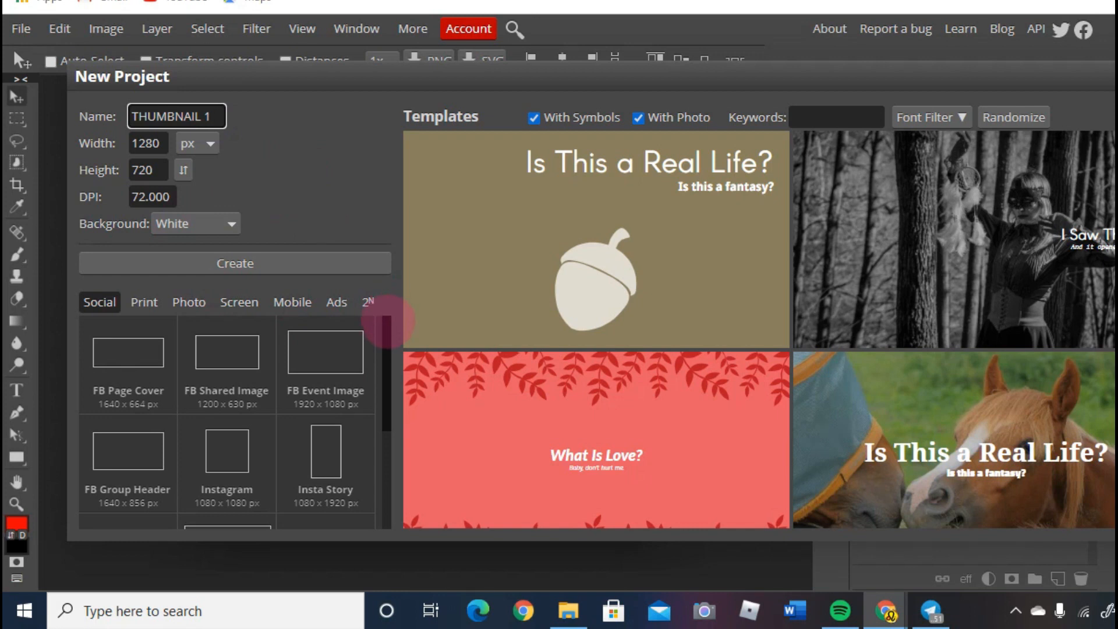
drag(386, 323, 319, 425)
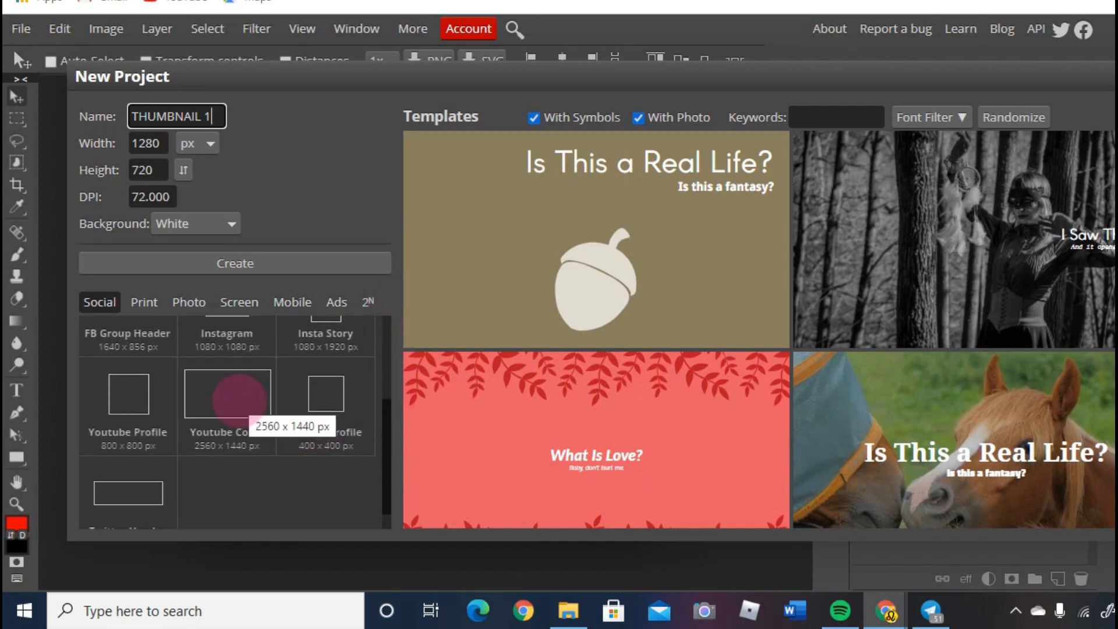
click(228, 408)
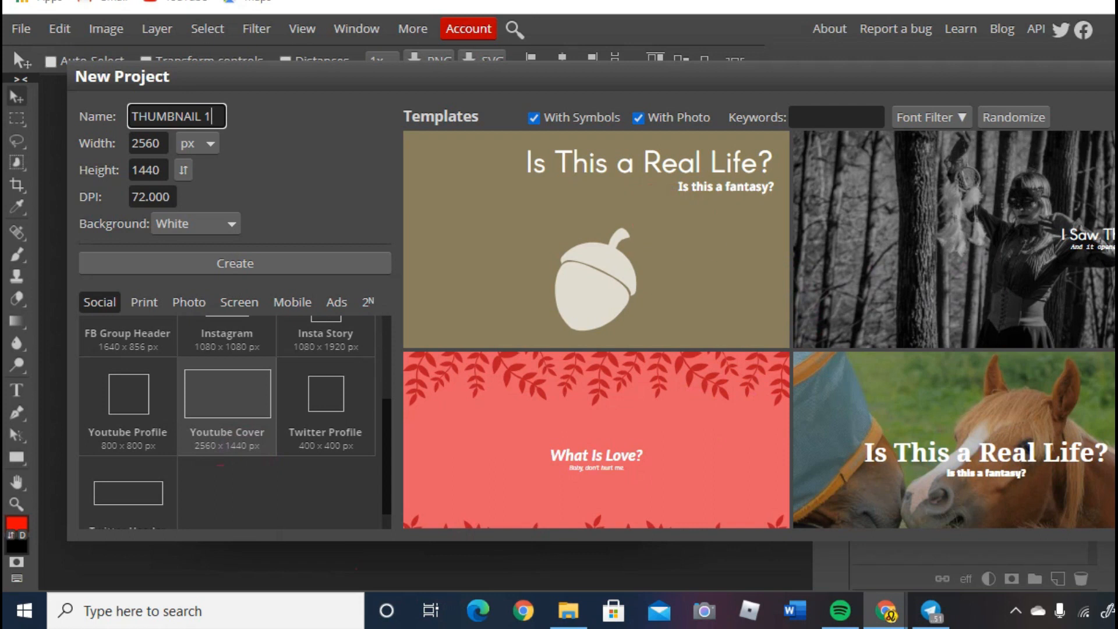
scroll(758, 329, down, 1)
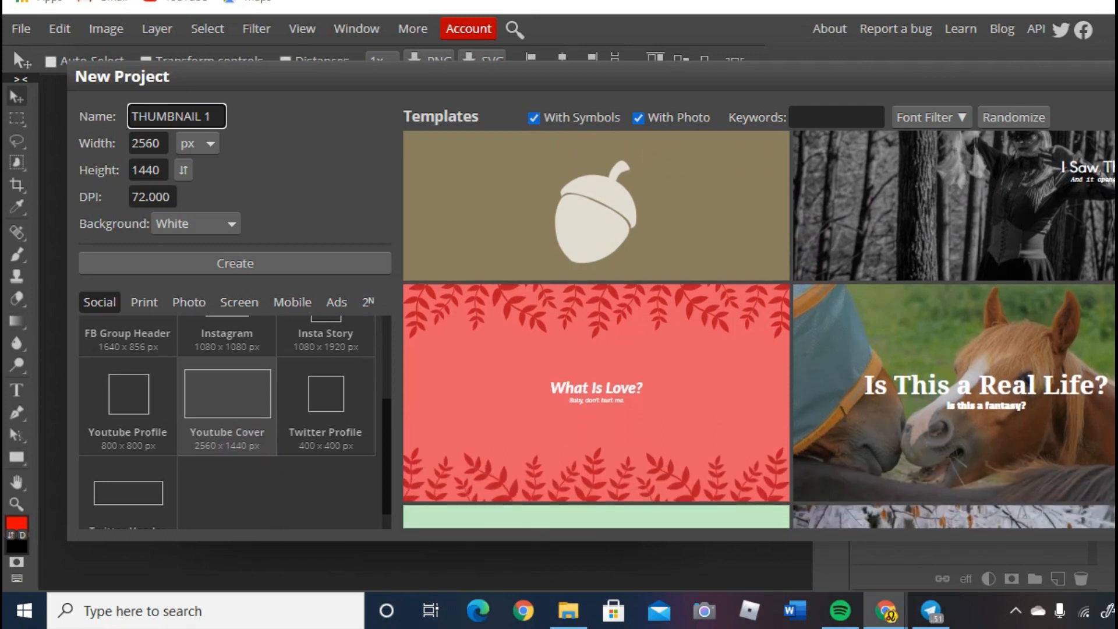
scroll(759, 329, down, 5)
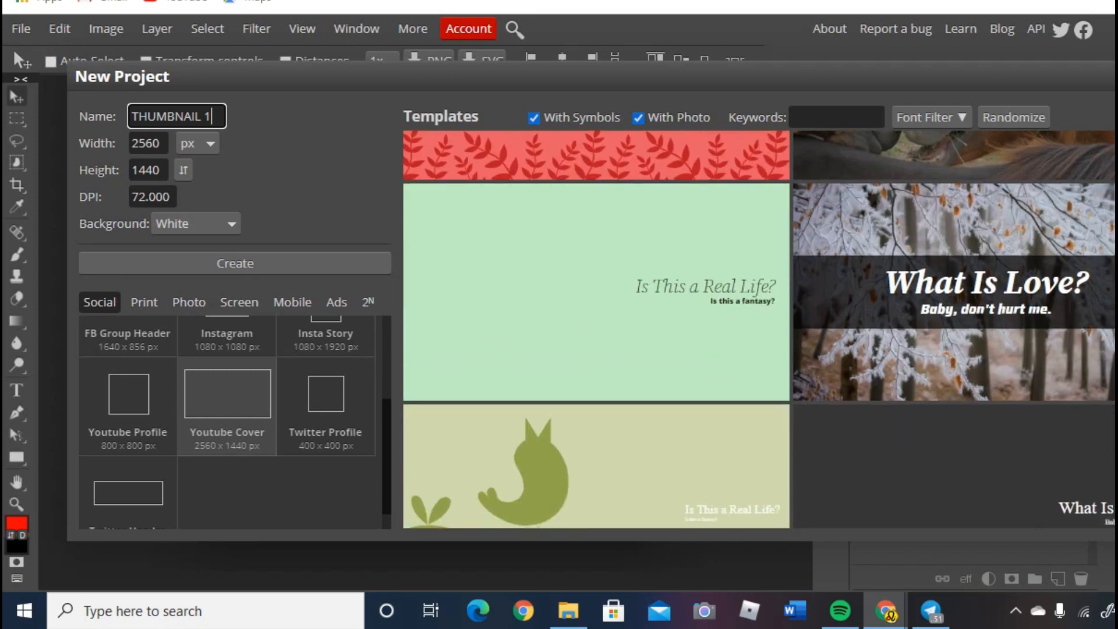
scroll(759, 329, down, 11)
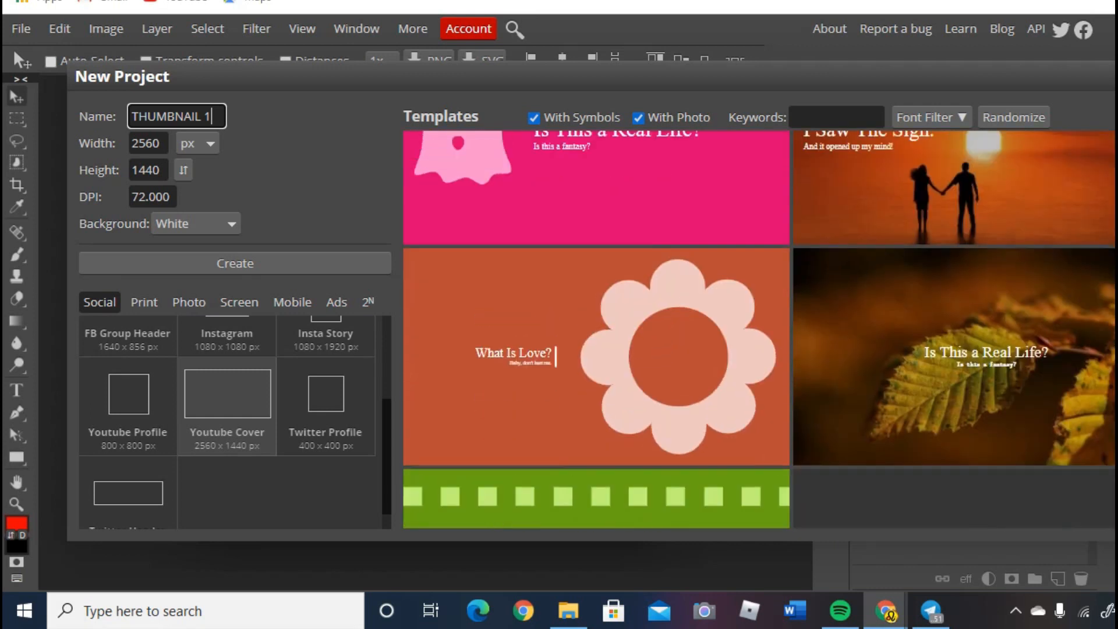
click(246, 396)
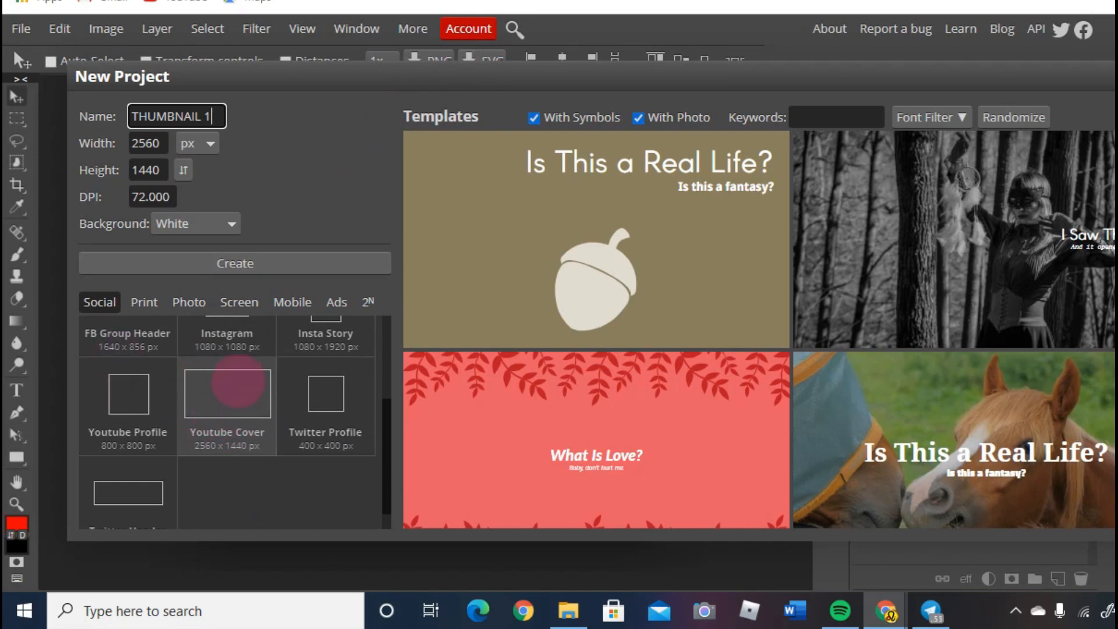
click(239, 394)
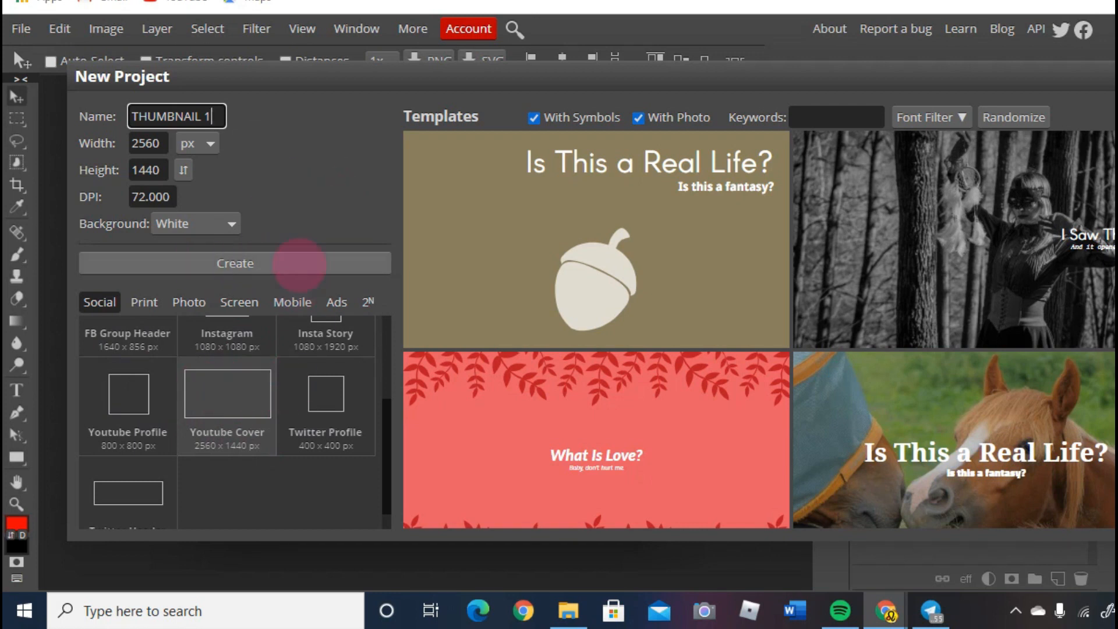
click(299, 265)
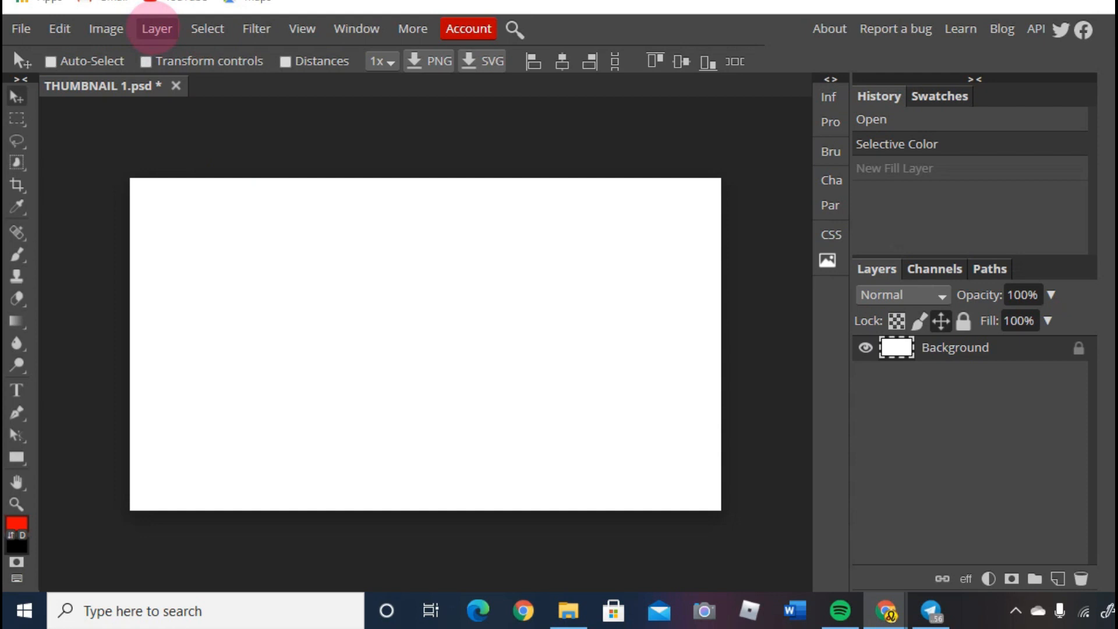
Add a new Color Fill layer in black (000000) above the white background.
click(155, 28)
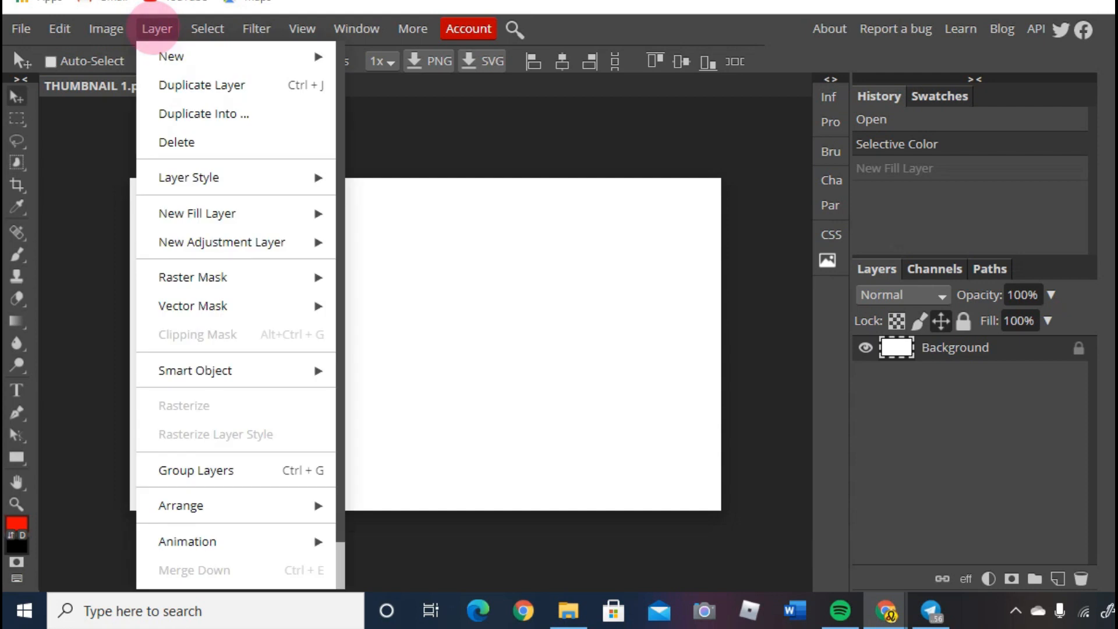
mouse_move(257, 220)
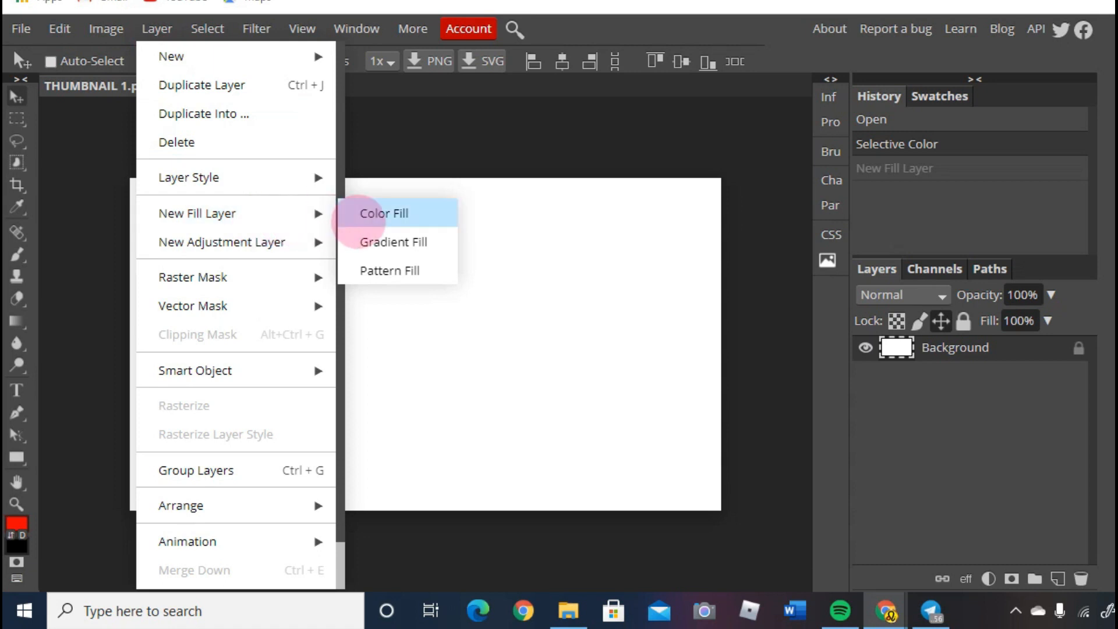
click(358, 221)
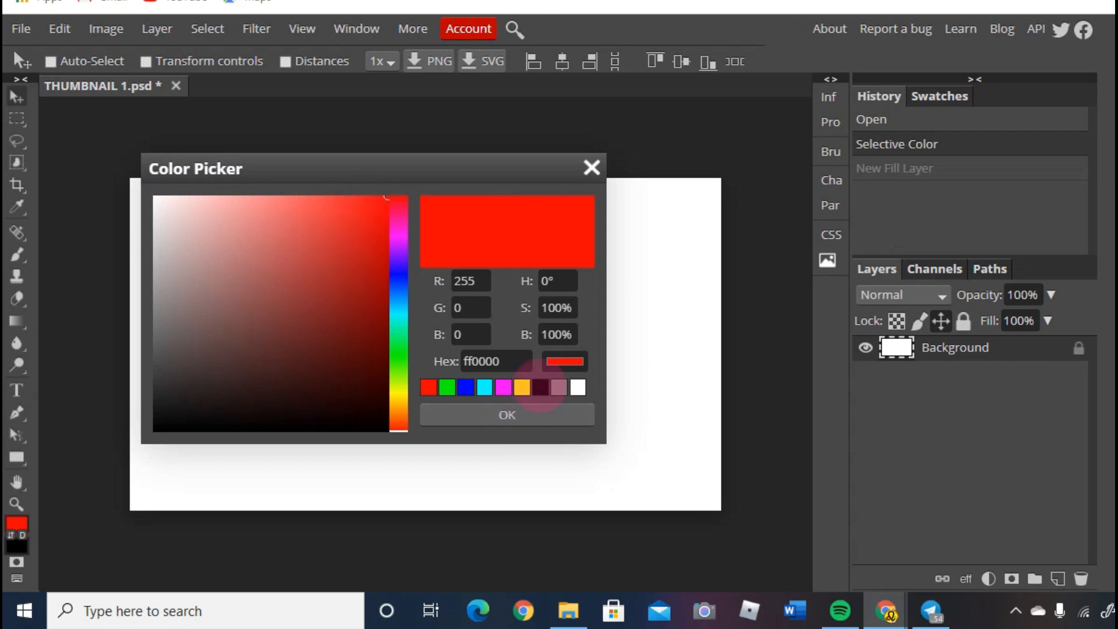
click(540, 386)
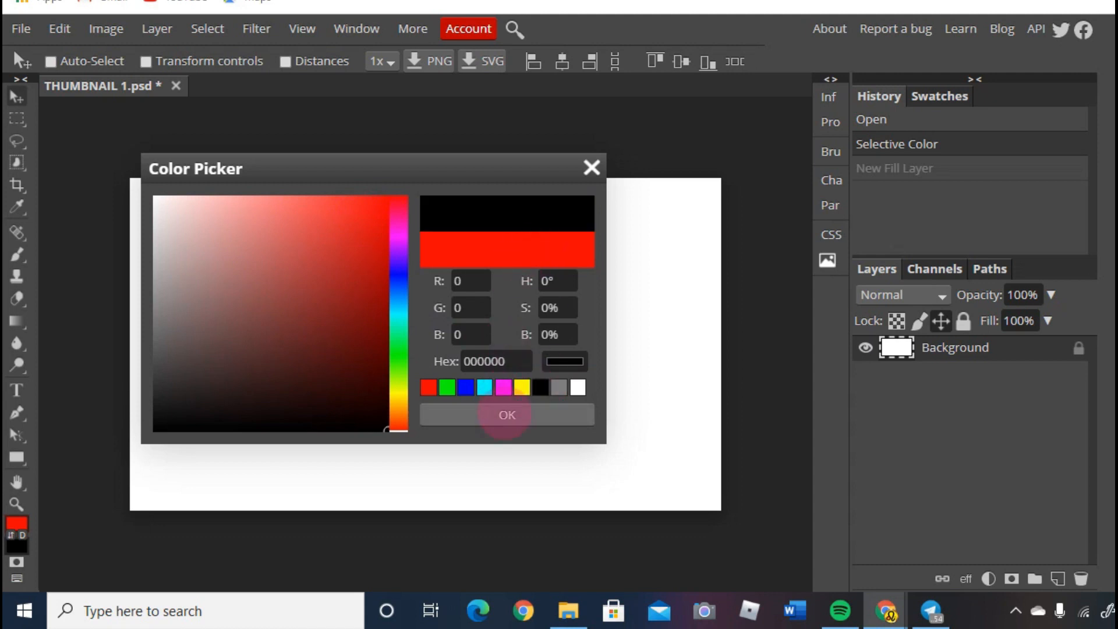
click(505, 414)
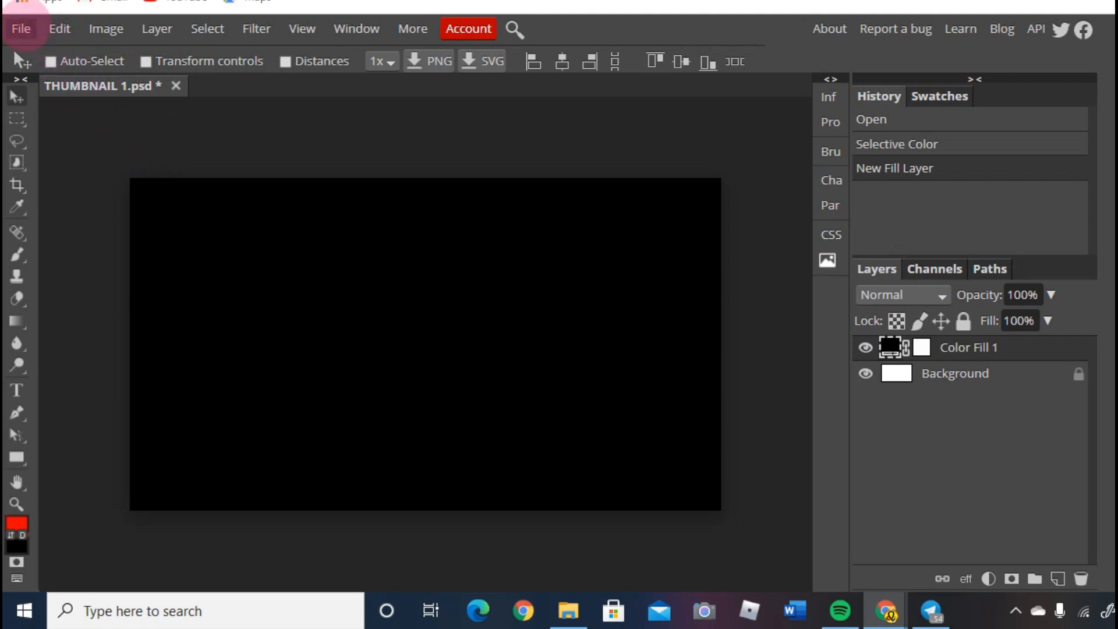
Place the cut-out photo photo_2020-12-07_21-13-24-removebg-preview from the Downloads folder into the thumbnail.
click(21, 29)
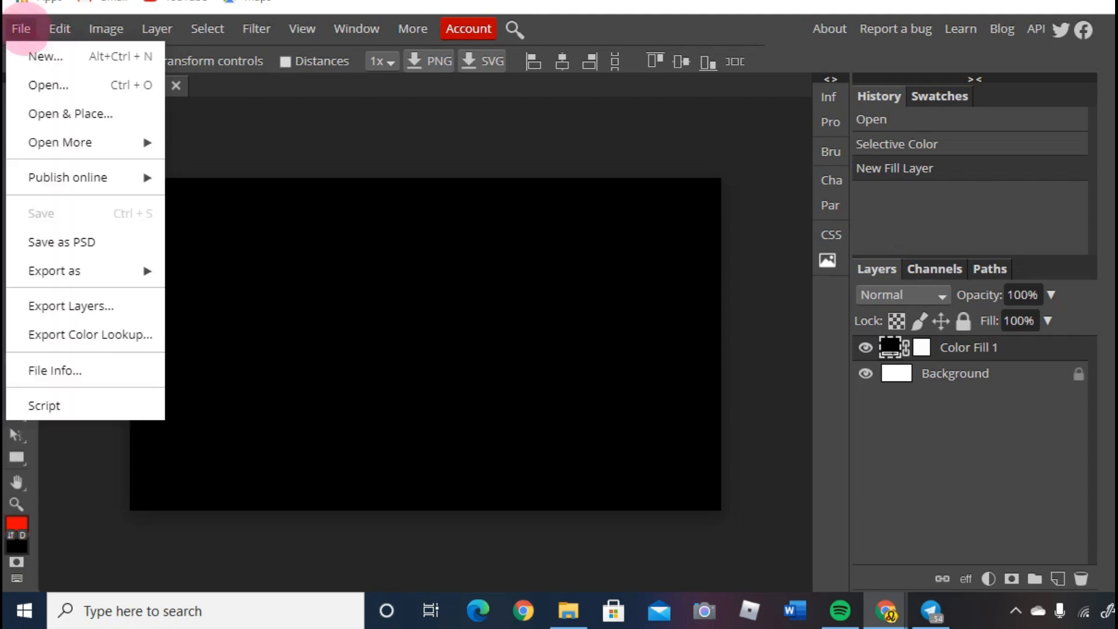
click(69, 114)
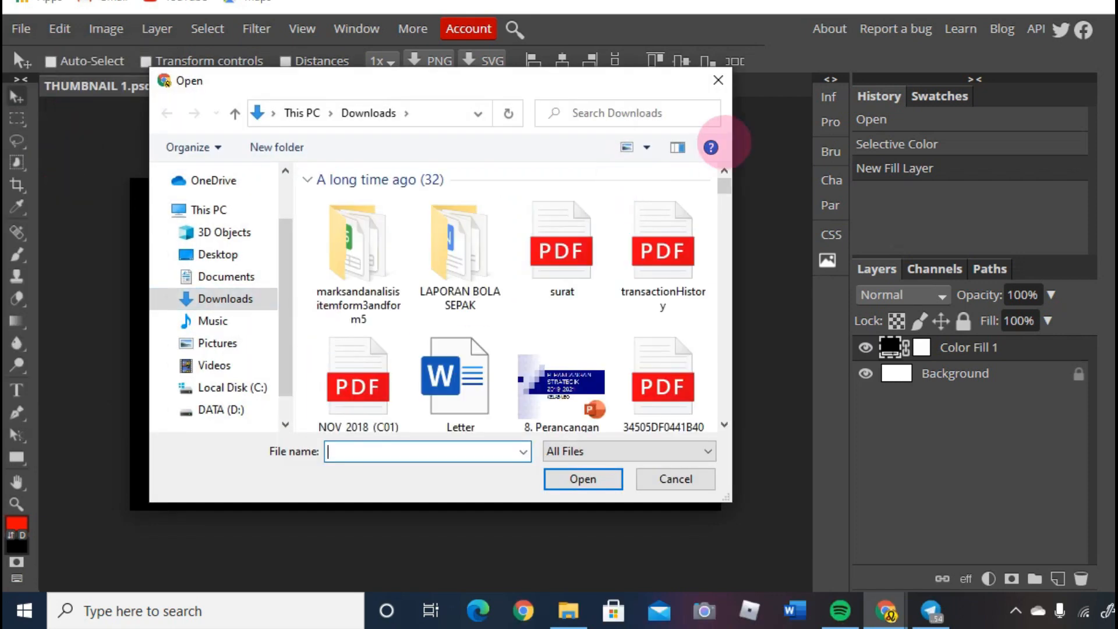
click(240, 254)
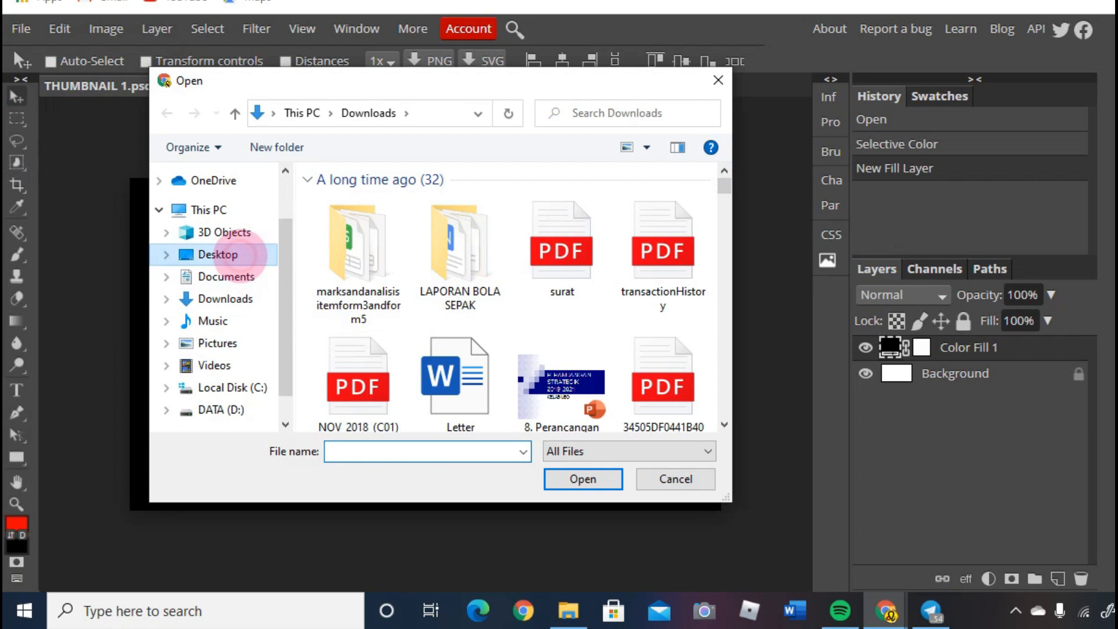
click(227, 298)
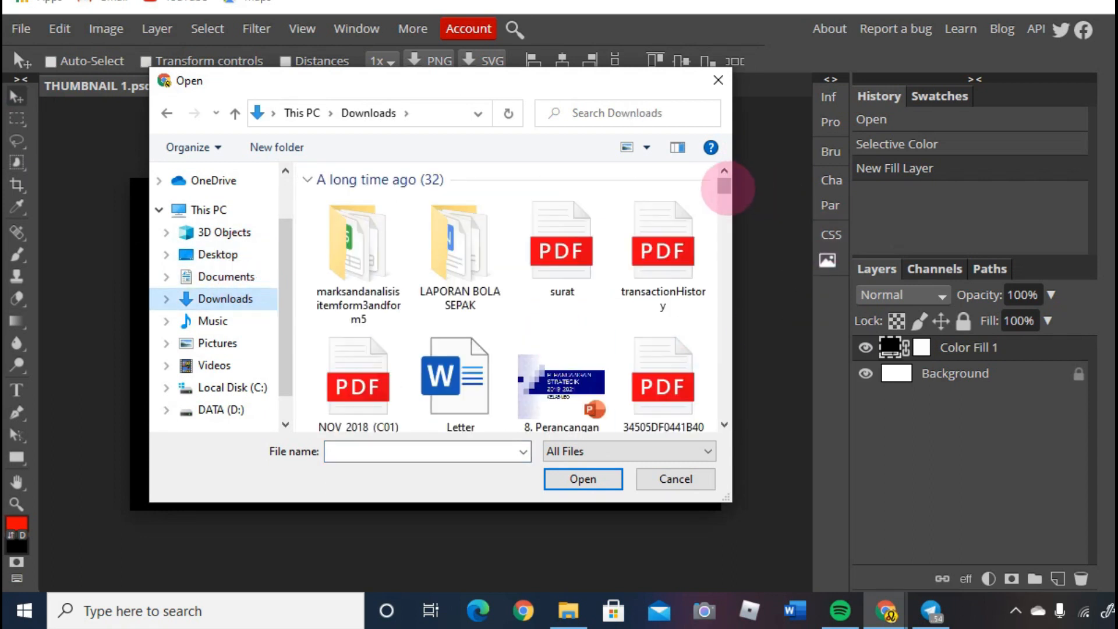
drag(724, 182, 724, 394)
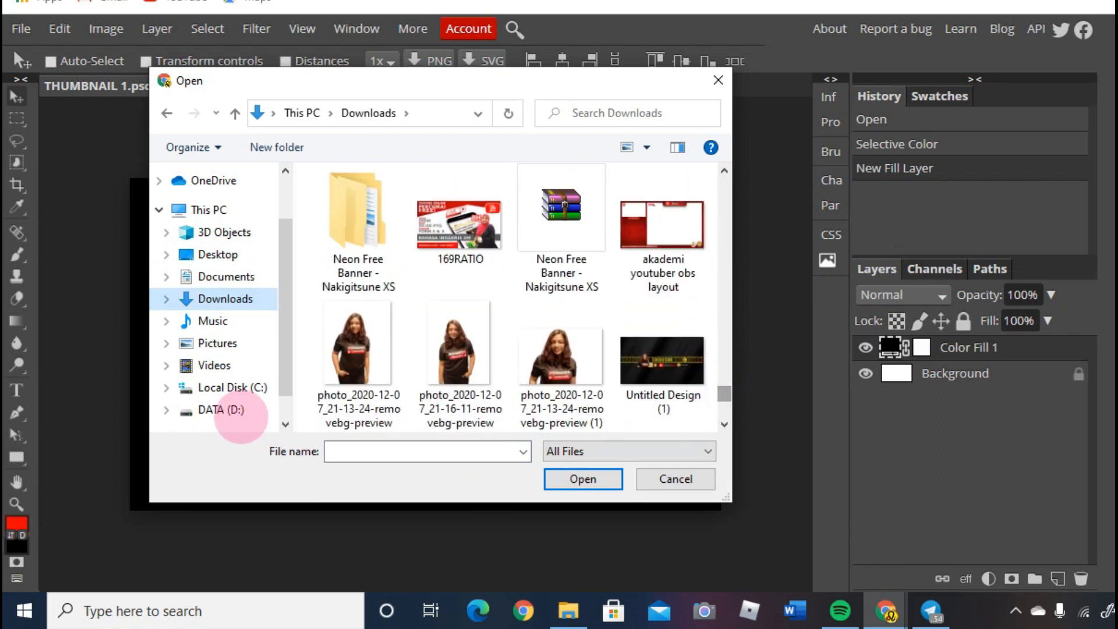
double_click(355, 348)
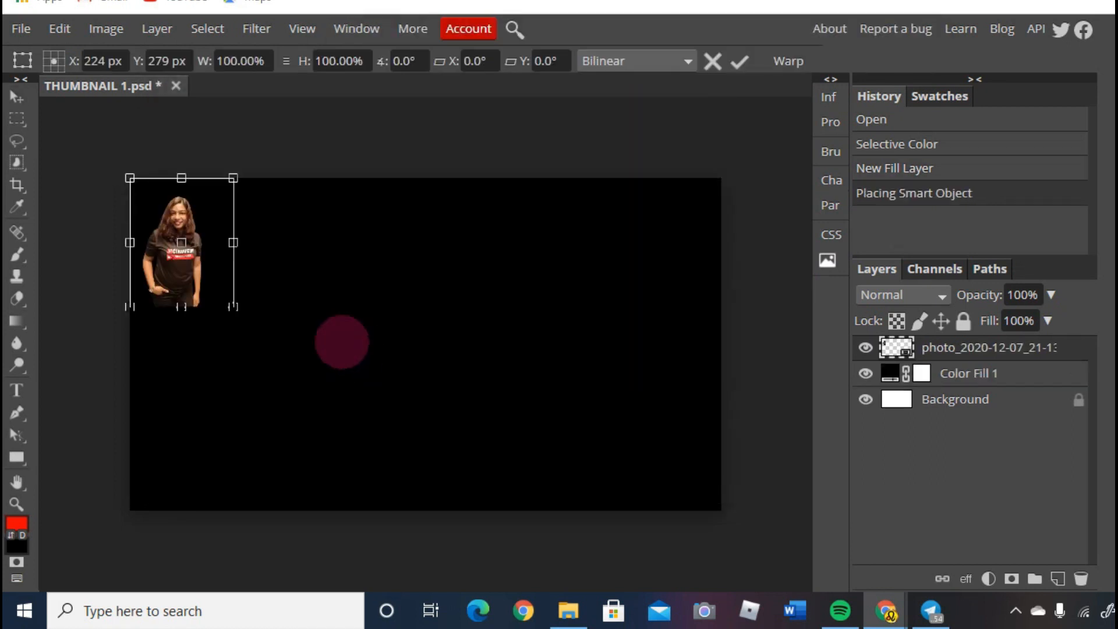
Move the placed photo to the canvas's lower-left corner and enlarge it to about 278%, aligned with the left and bottom edges.
drag(212, 282, 211, 464)
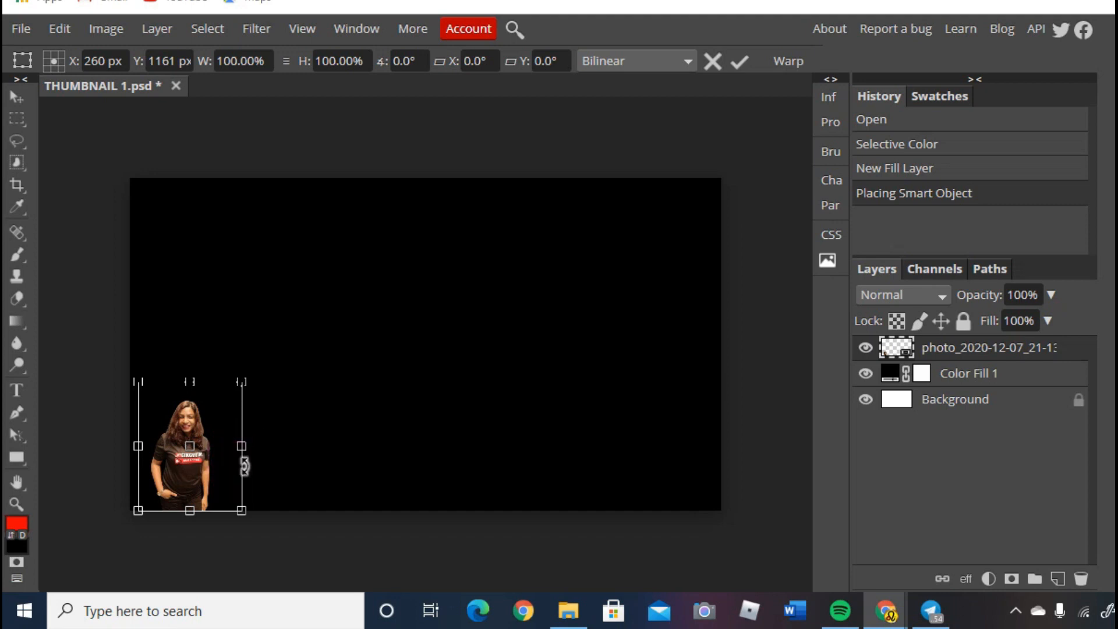
drag(241, 381, 428, 222)
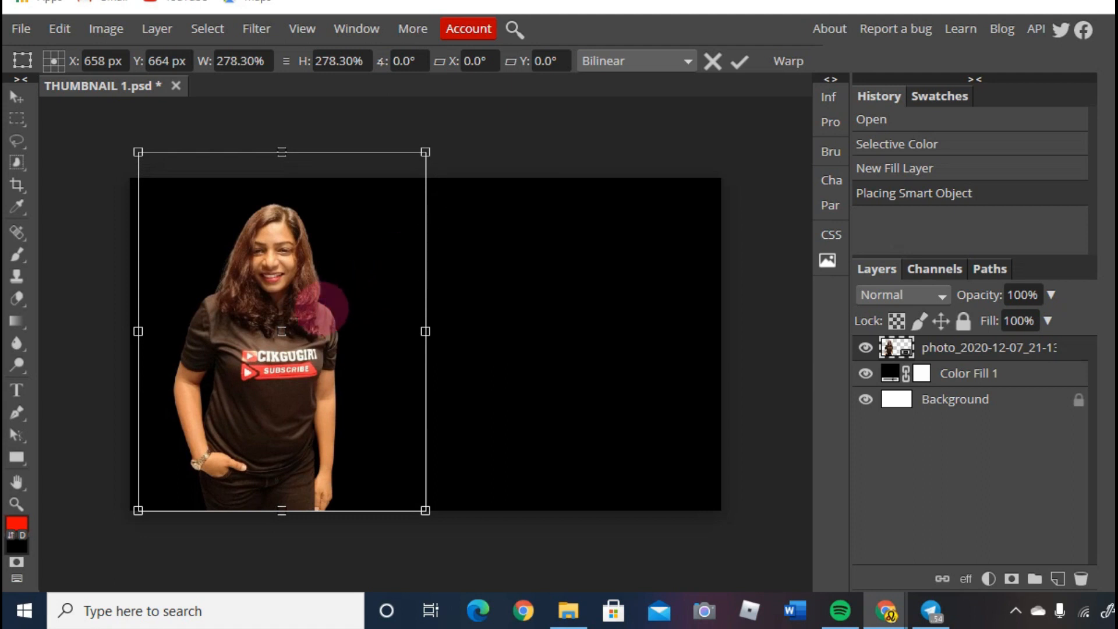
drag(303, 316, 294, 316)
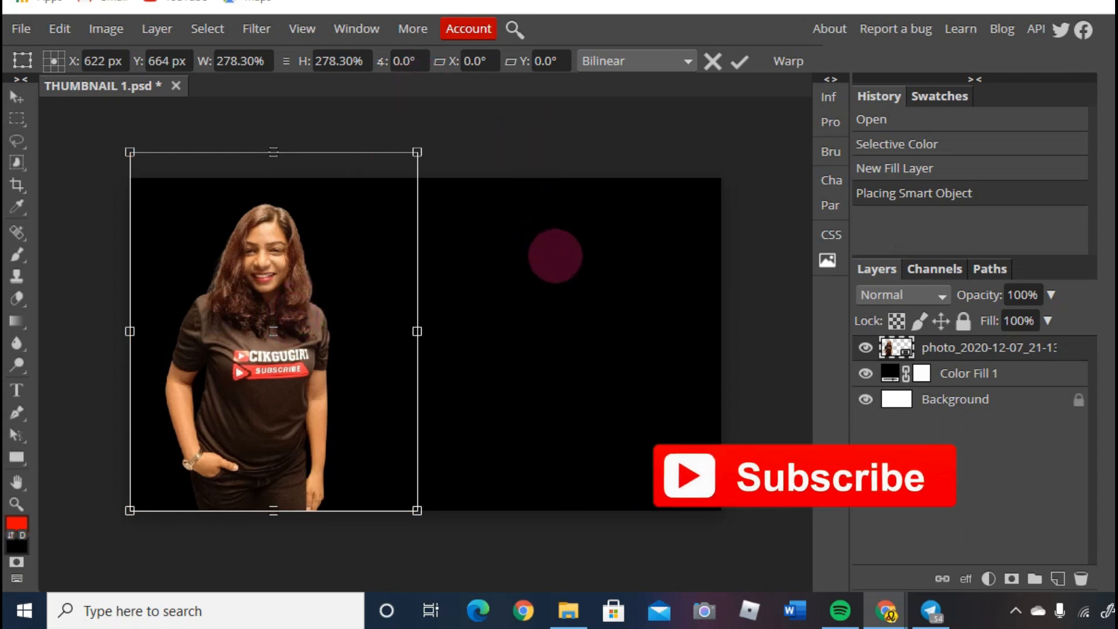
key(Return)
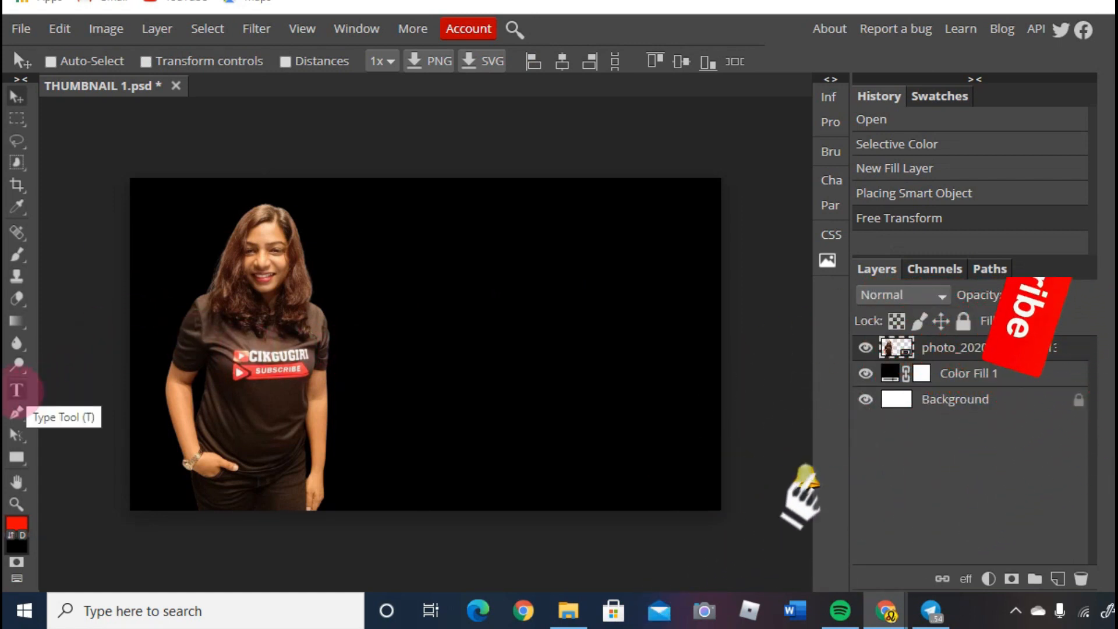
Start a text layer on the black area beside the woman's photo and set the font size to 107 px.
click(16, 389)
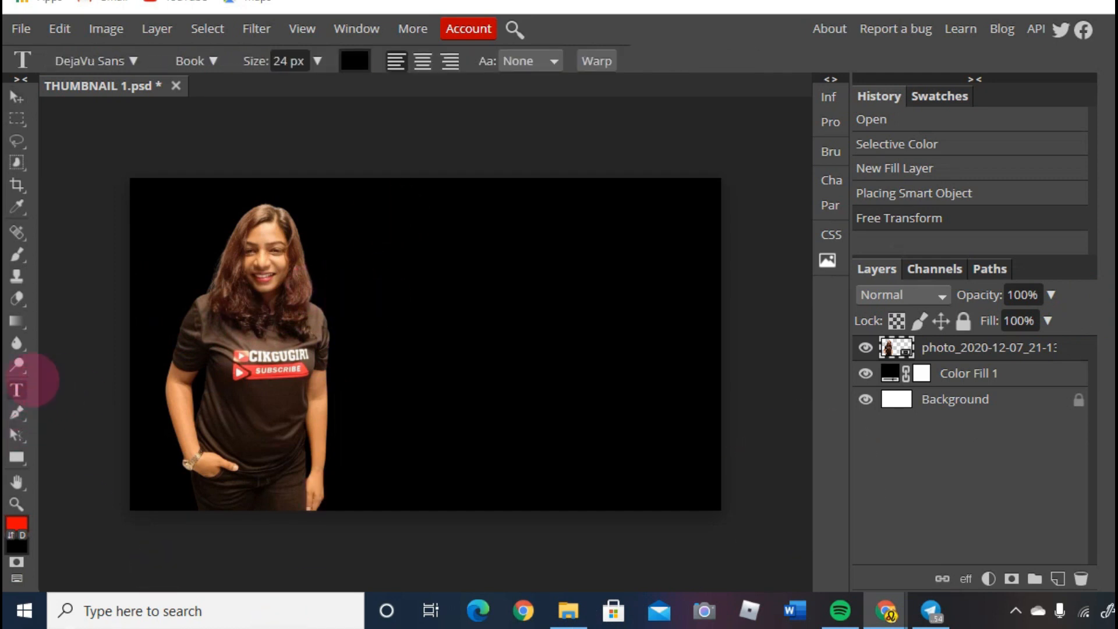
click(365, 286)
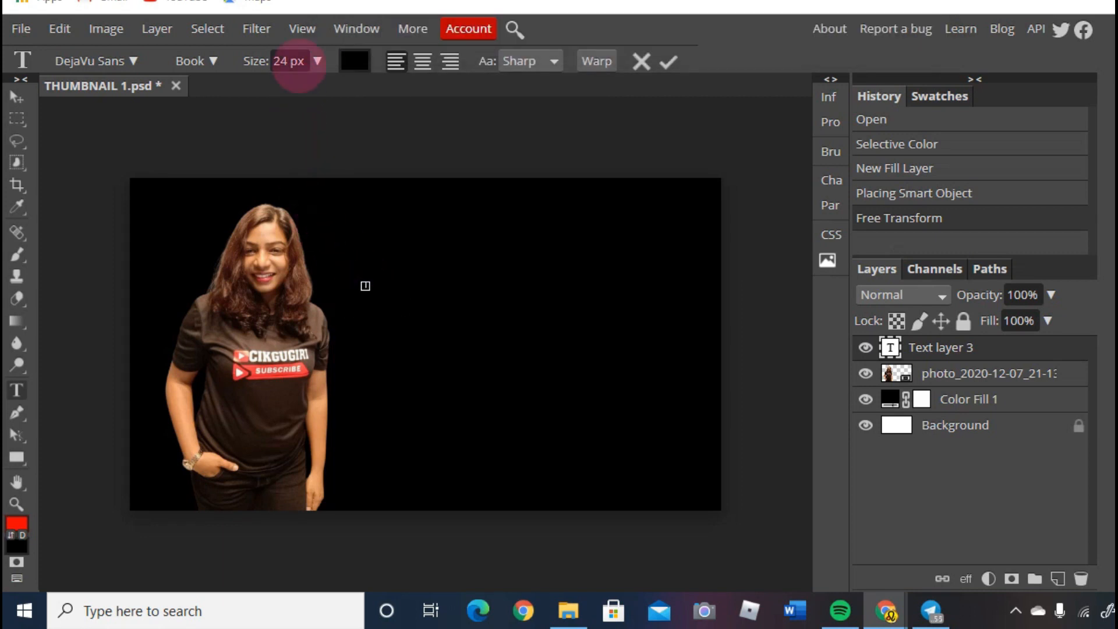
click(318, 61)
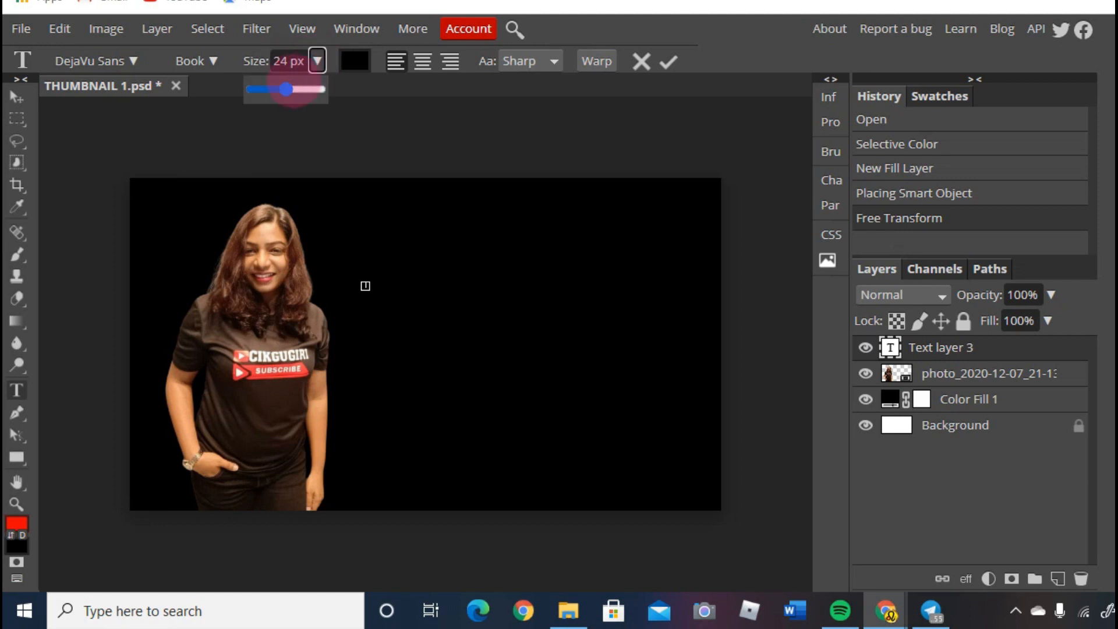
drag(282, 92, 317, 100)
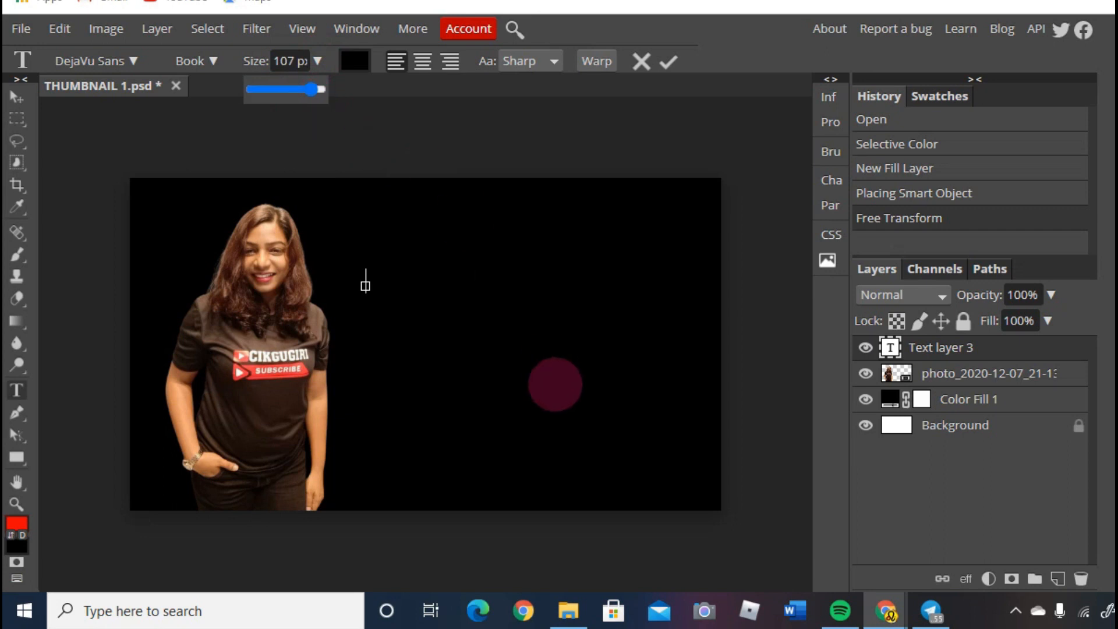
key(Caps_Lock)
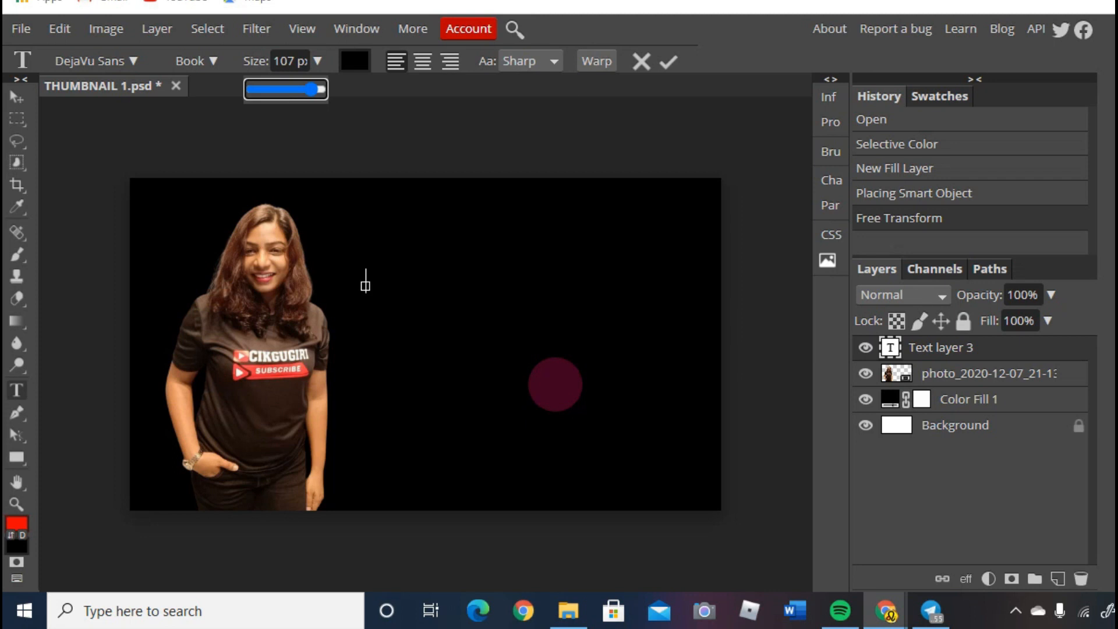
click(379, 279)
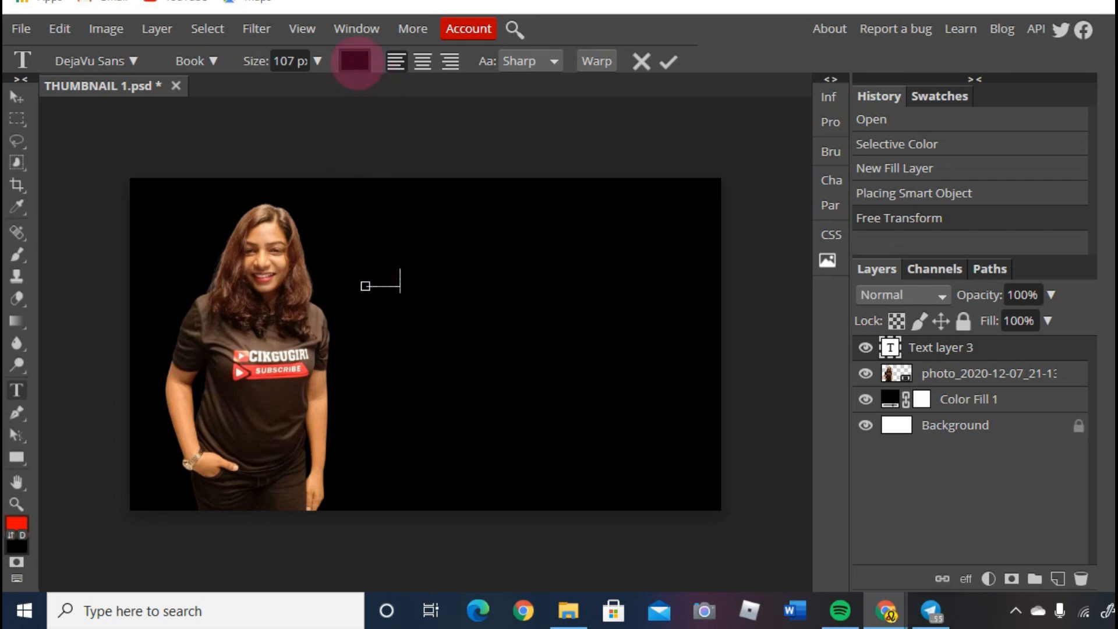
Set the text colour to off-white (f2ebeb).
click(355, 60)
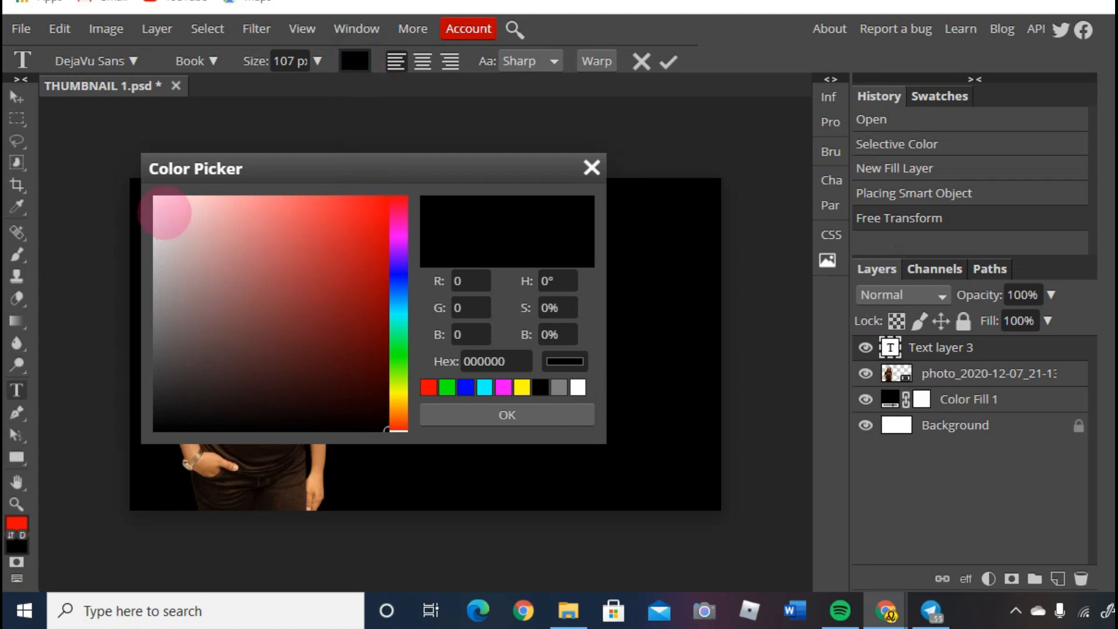
click(160, 208)
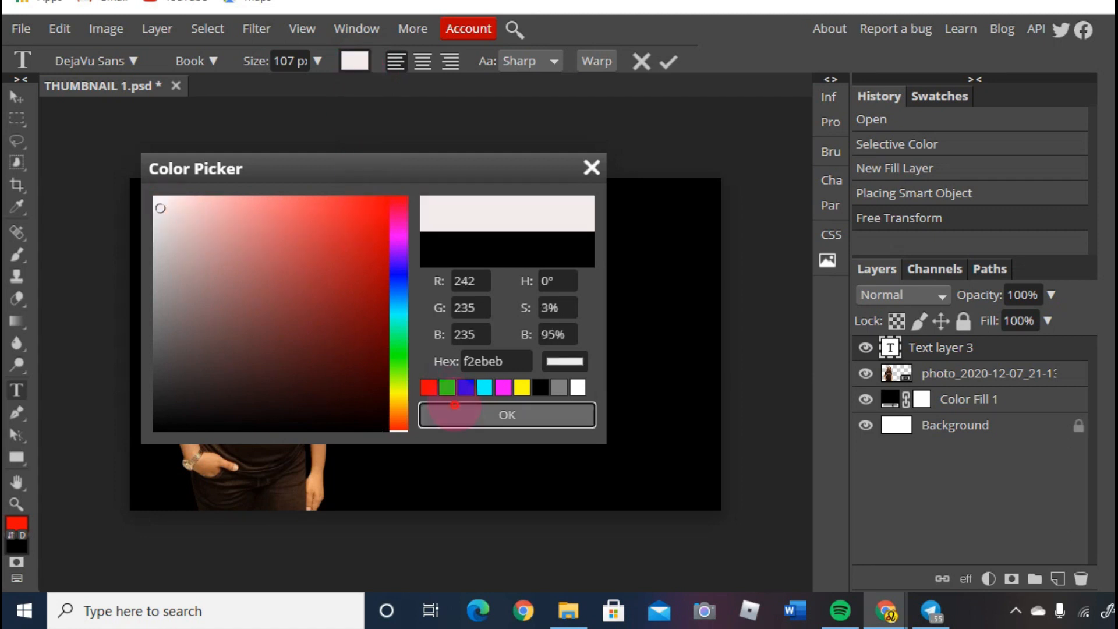
click(457, 412)
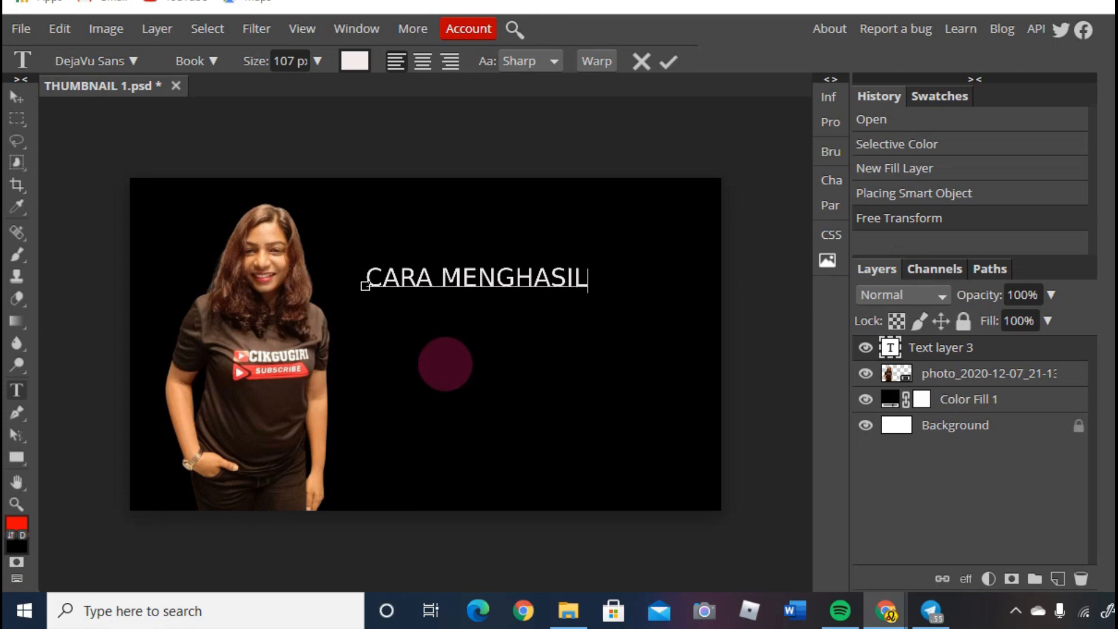
Complete the title text as "CARA MENGHASILKAN THUMBNAIL MENGGUNAKAN PHOTOPEA" on three lines and set its font style to Bold Oblique.
text(KAN)
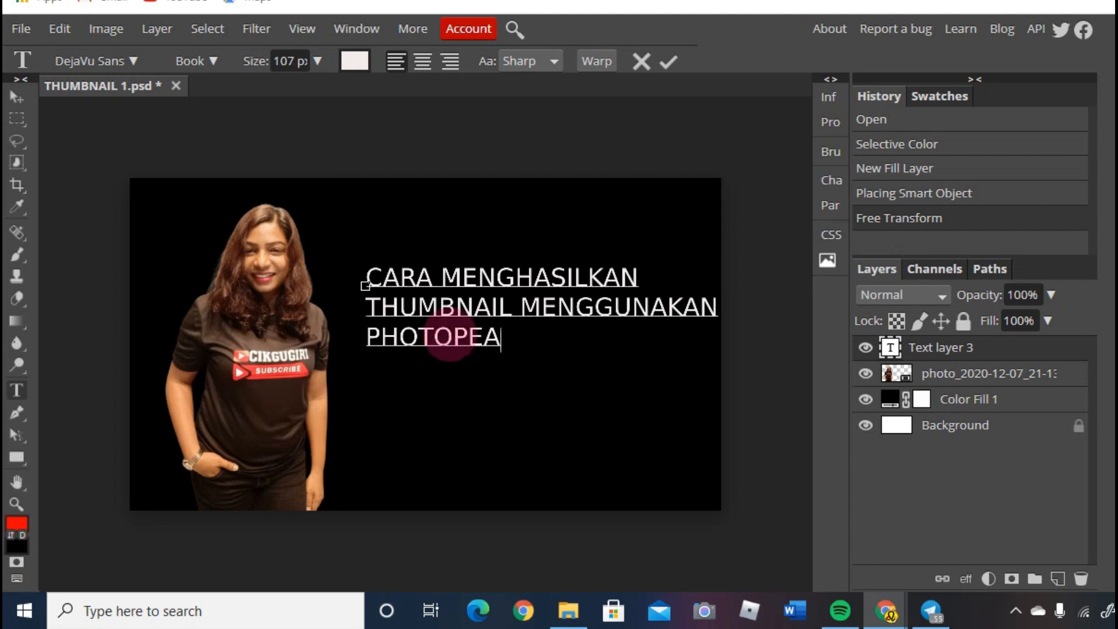
drag(365, 286, 504, 333)
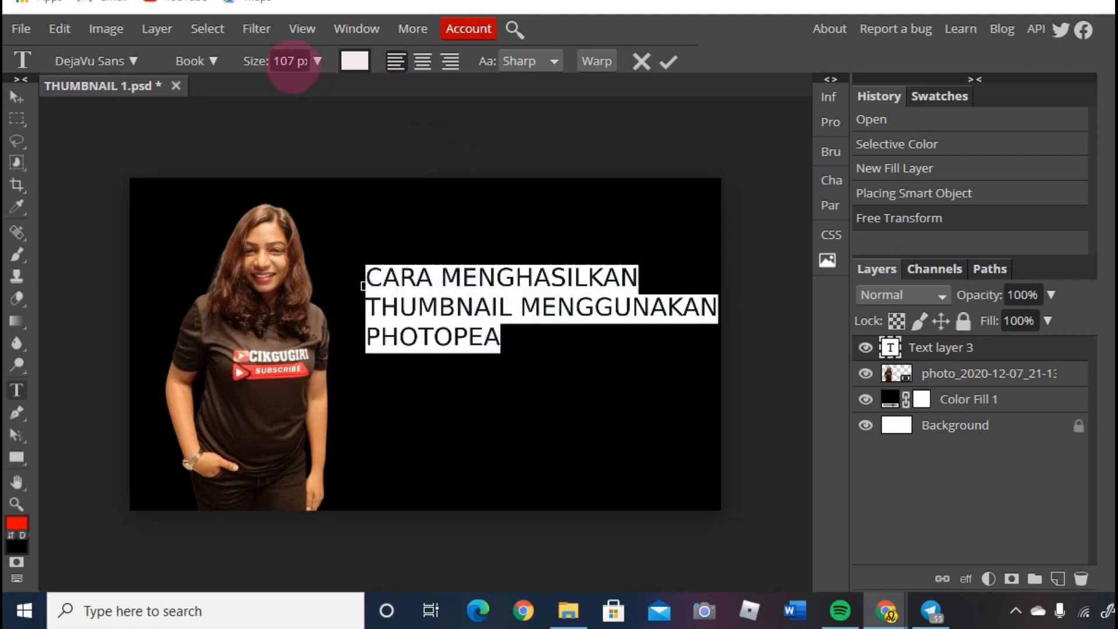
click(213, 60)
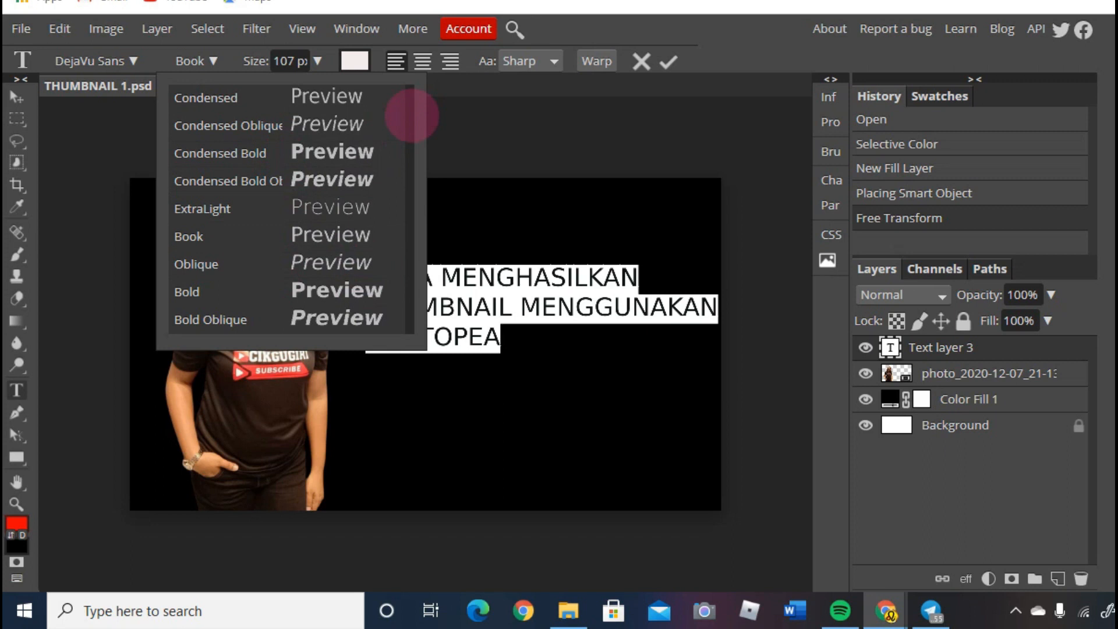
click(218, 318)
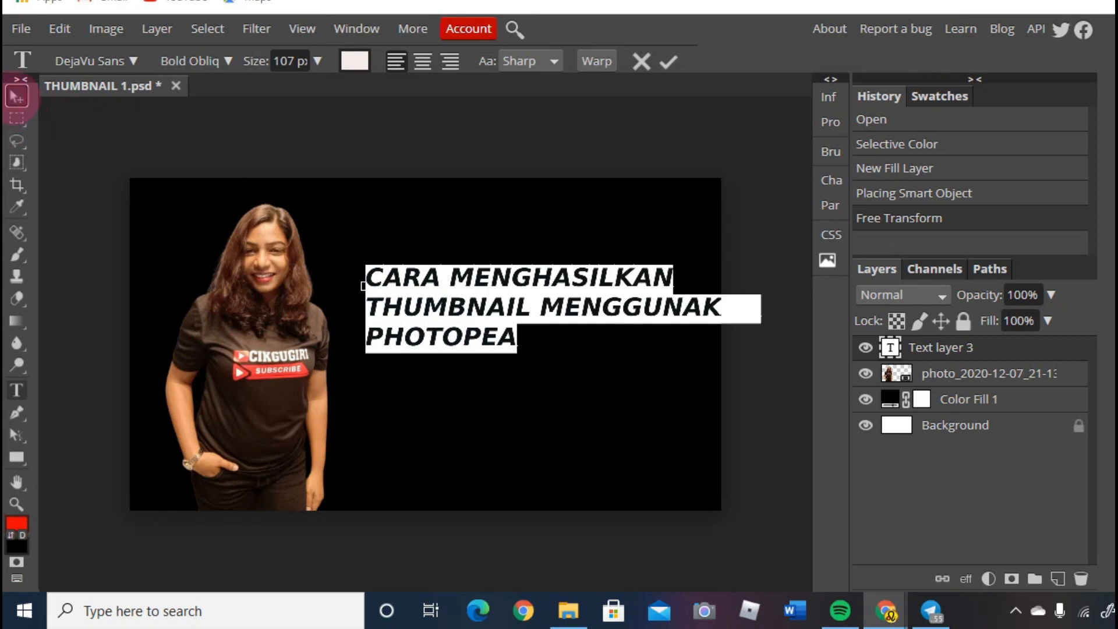
Move the title up beside the woman's head and shift her photo slightly left, away from the text.
click(16, 96)
drag(400, 307, 347, 255)
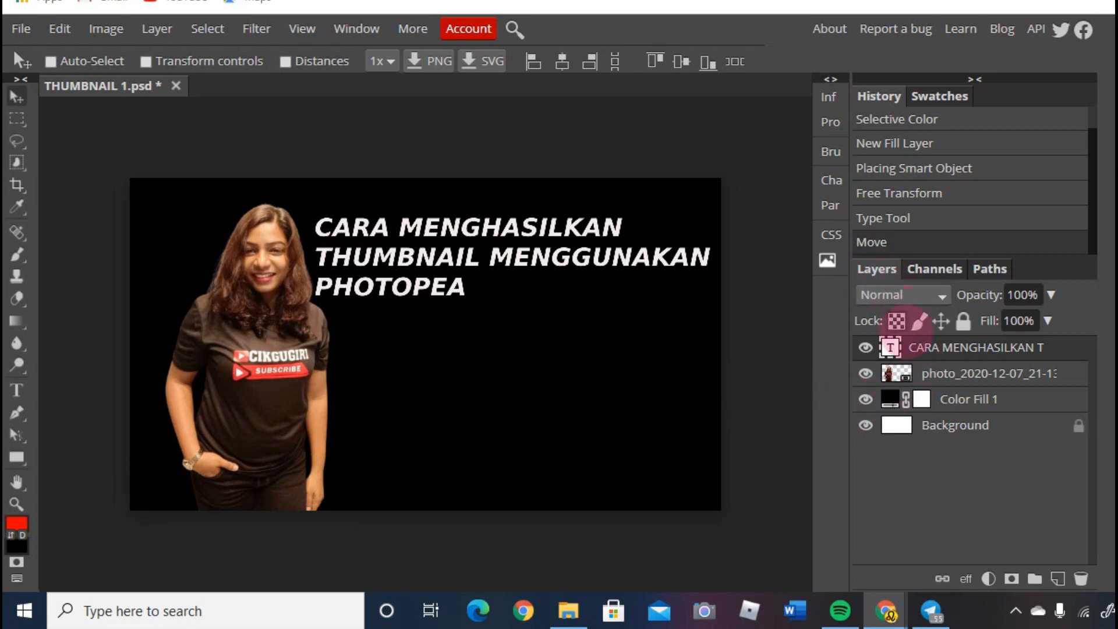
click(935, 364)
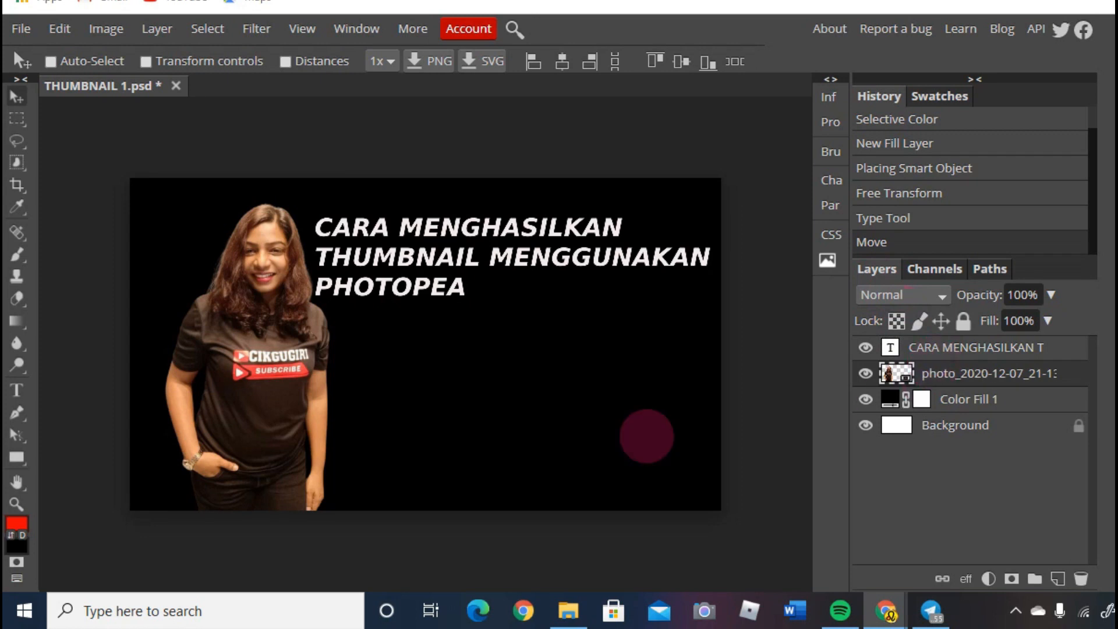
drag(307, 436, 280, 432)
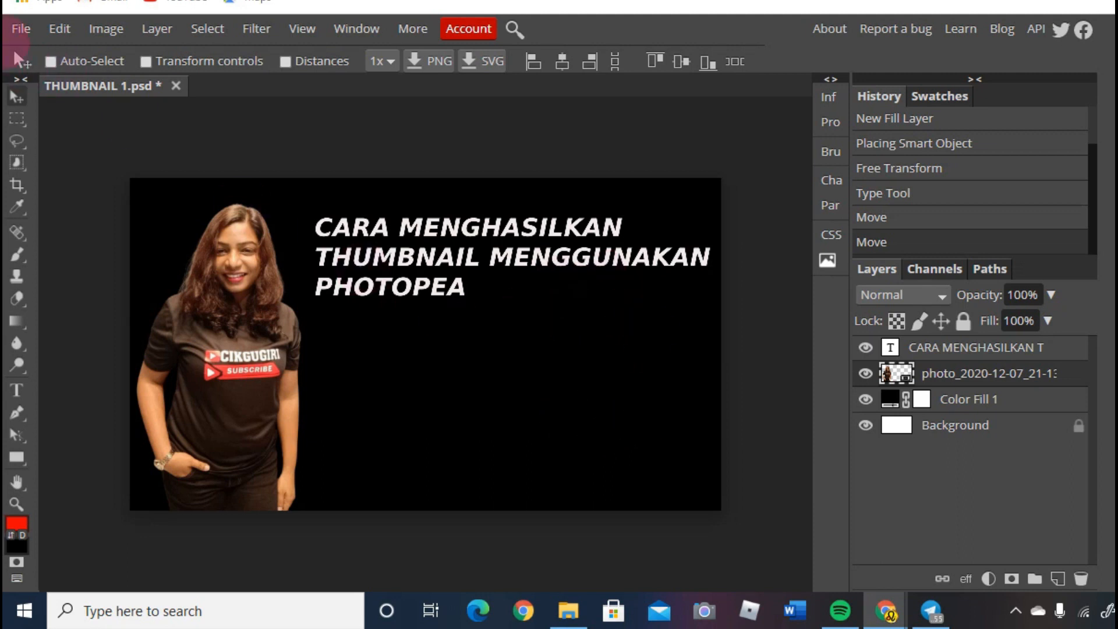
Place the logo circle-cropped with ring from the Desktop folder MY LOGO MATERIALS into the thumbnail.
click(21, 28)
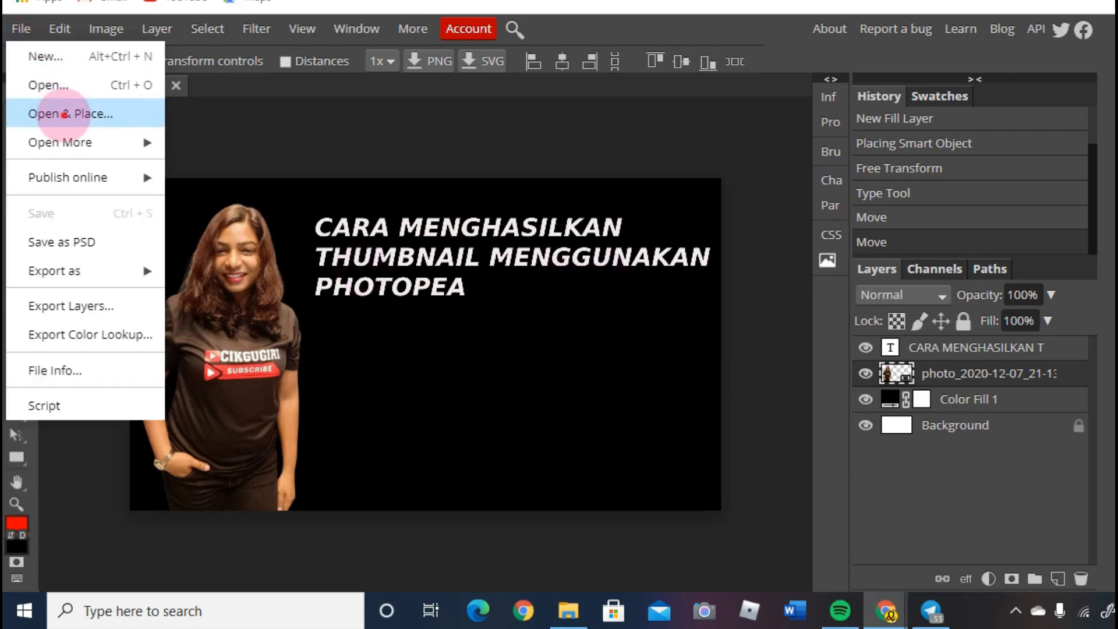
click(58, 112)
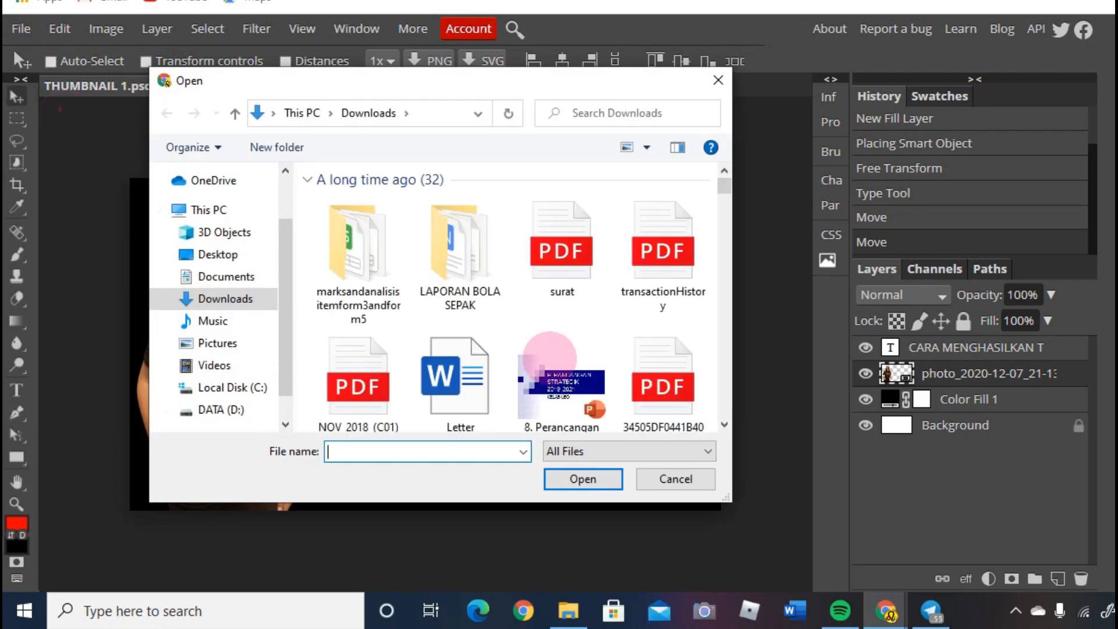
drag(724, 185, 724, 371)
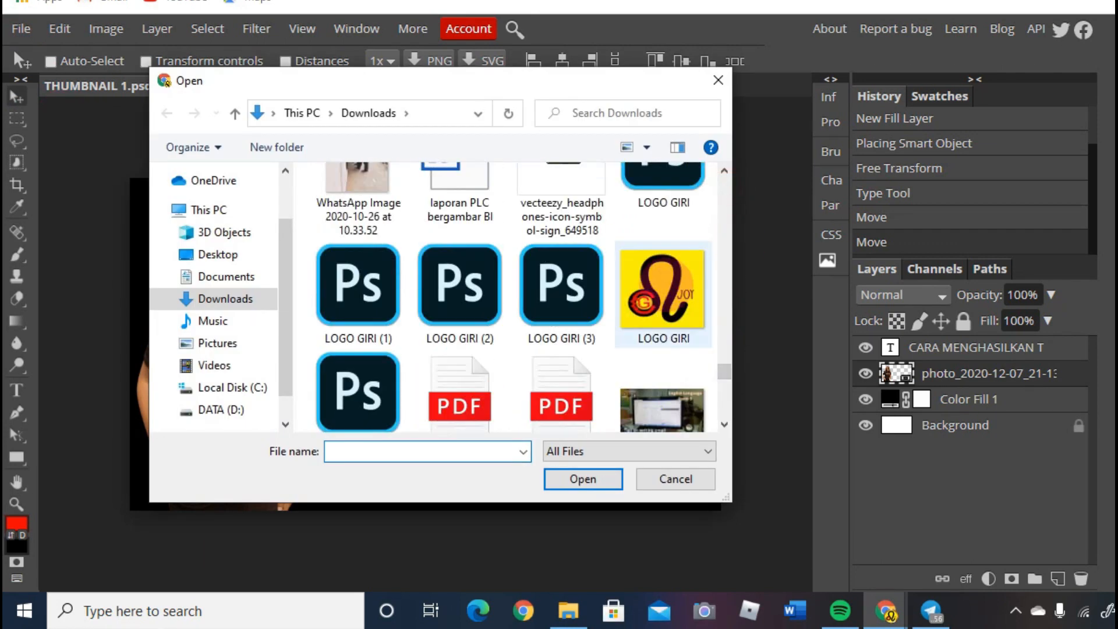
click(723, 371)
drag(723, 372, 723, 409)
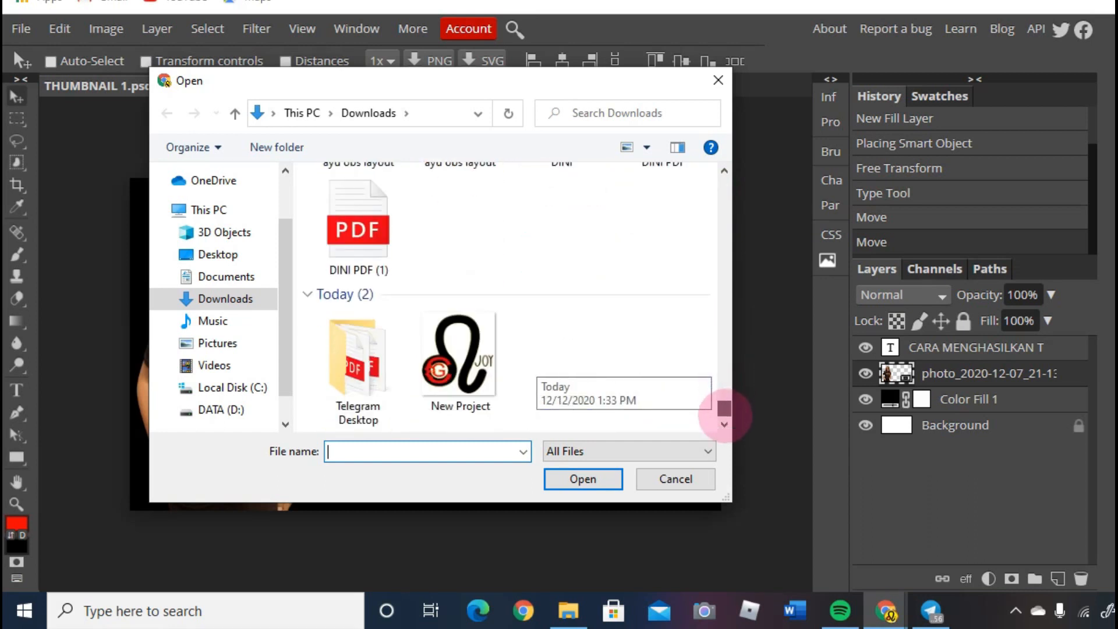
click(263, 258)
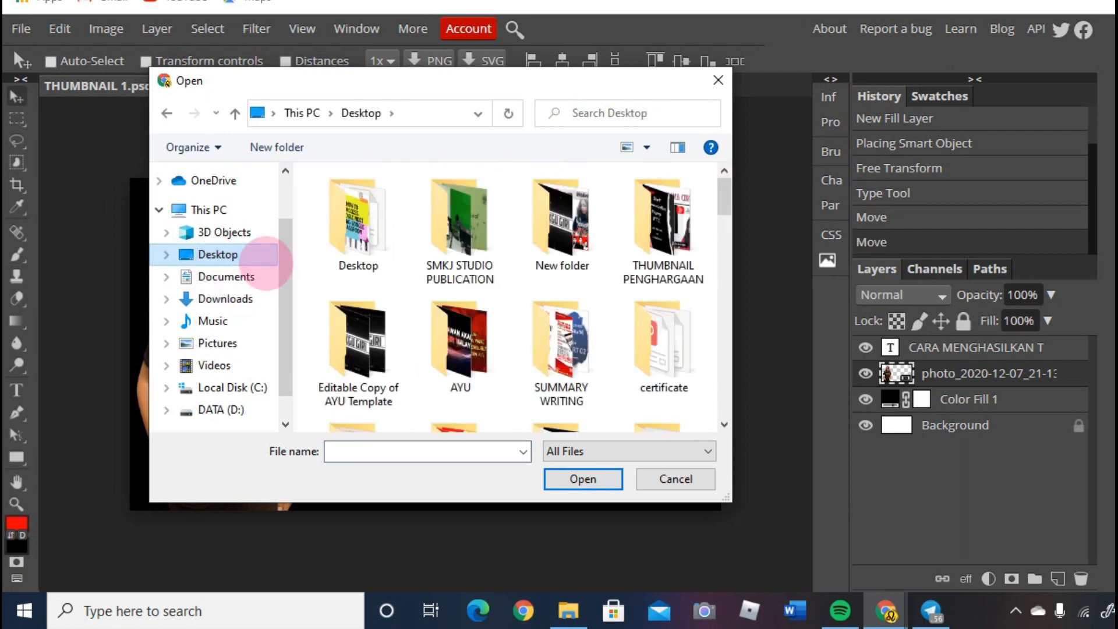
drag(718, 212, 716, 235)
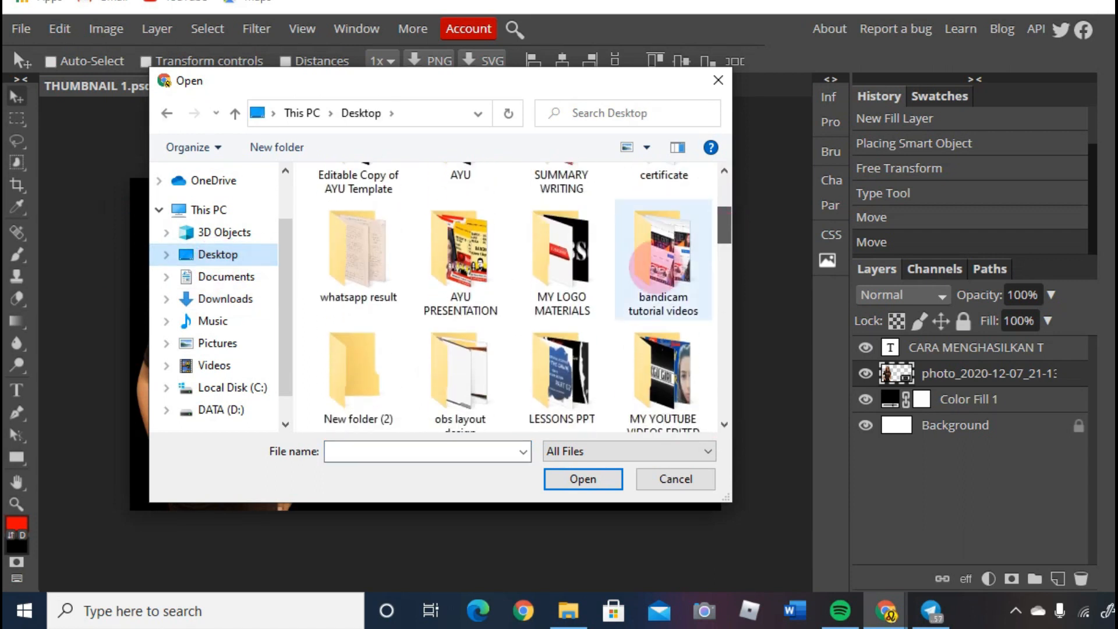
double_click(564, 259)
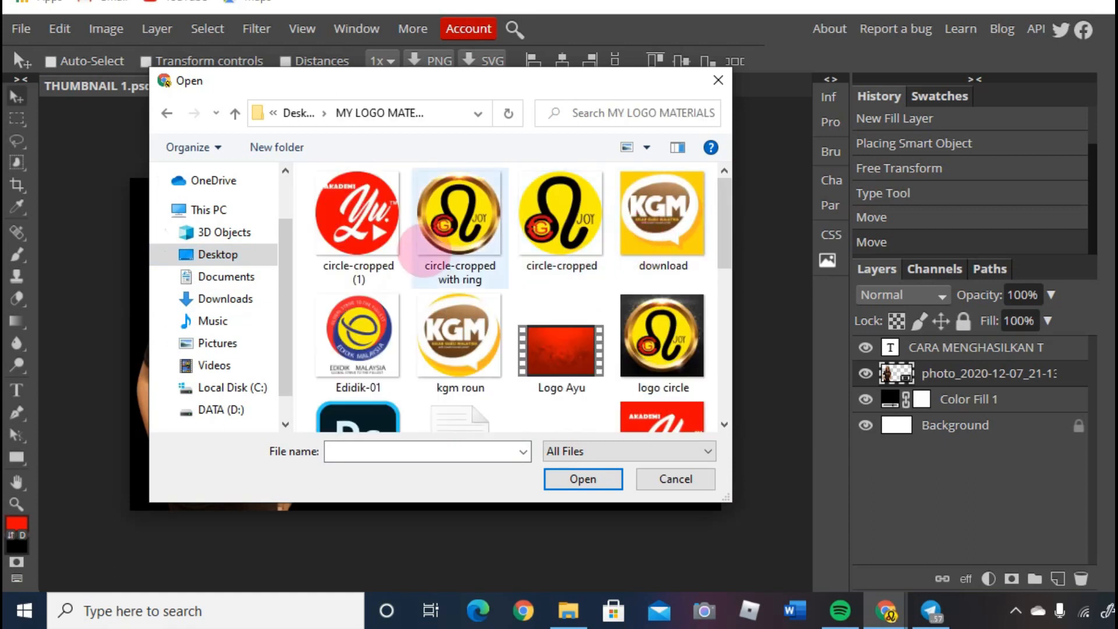
click(475, 242)
double_click(476, 241)
Move the ringed logo to the canvas's lower-right corner and shrink it to about 43%.
drag(281, 329, 642, 429)
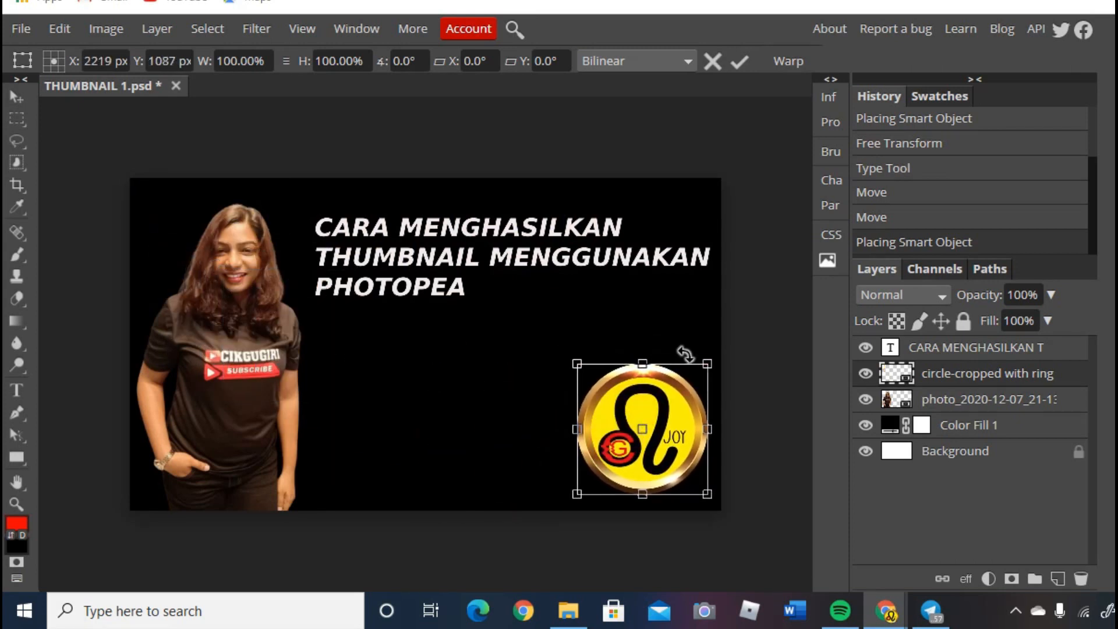
click(710, 364)
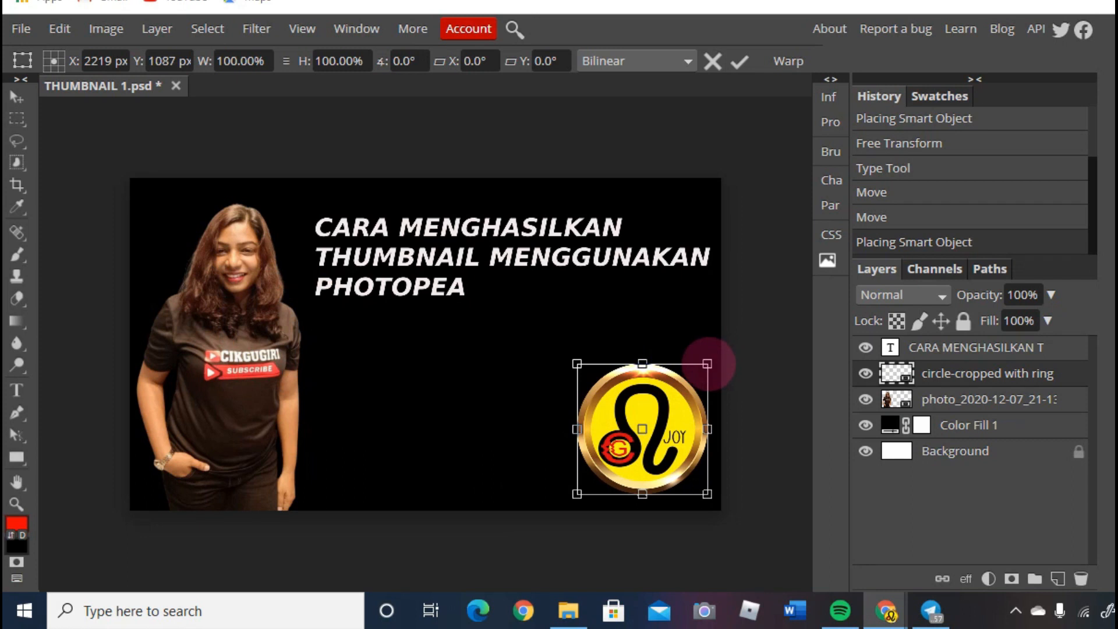
drag(707, 363, 684, 458)
click(614, 359)
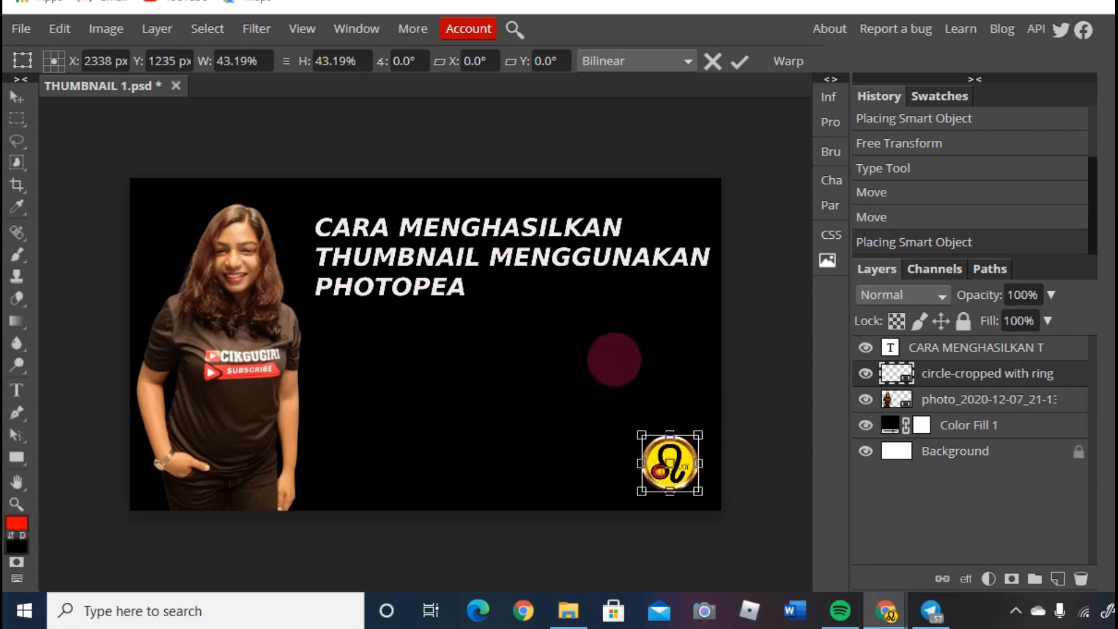
click(606, 346)
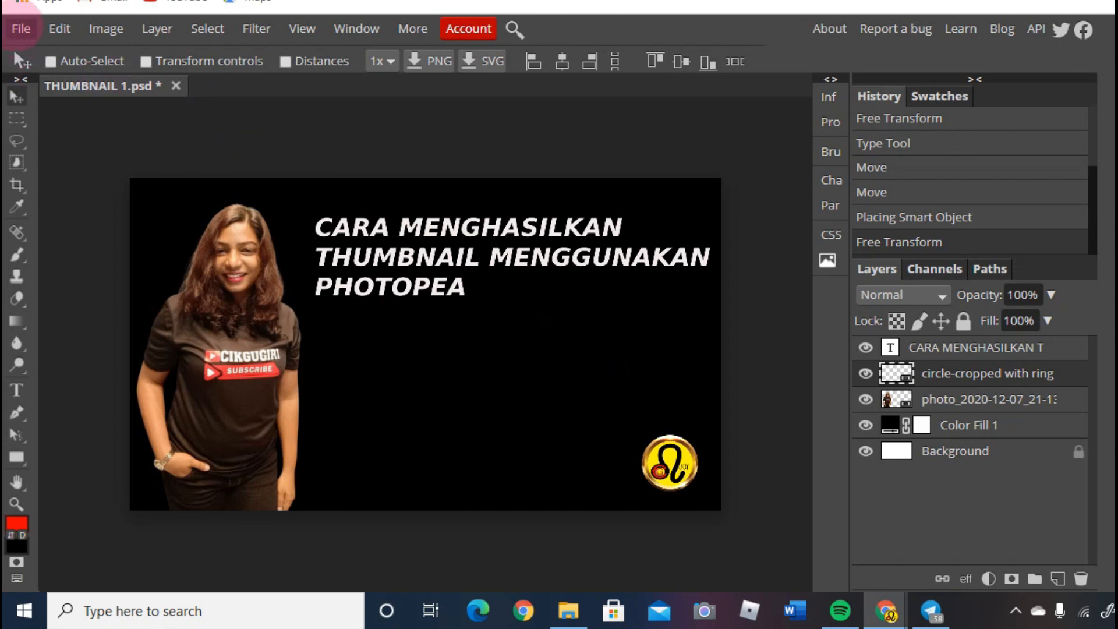
Place the three logos circle-cropped (1), kgm roun and Edidik-01 from MY LOGO MATERIALS into the thumbnail together.
click(22, 28)
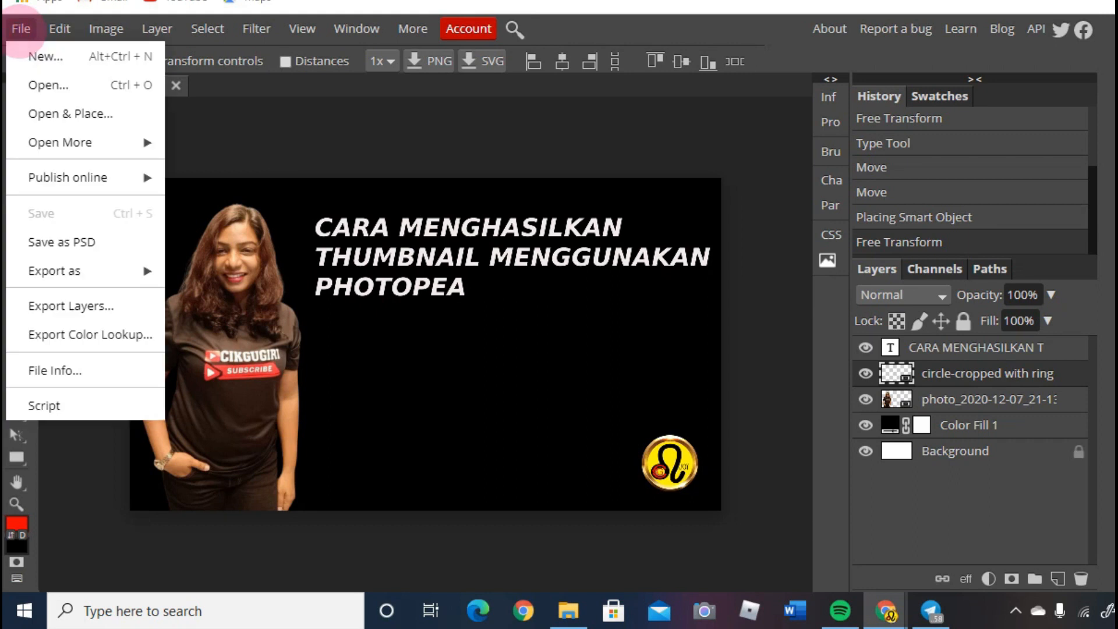
click(63, 116)
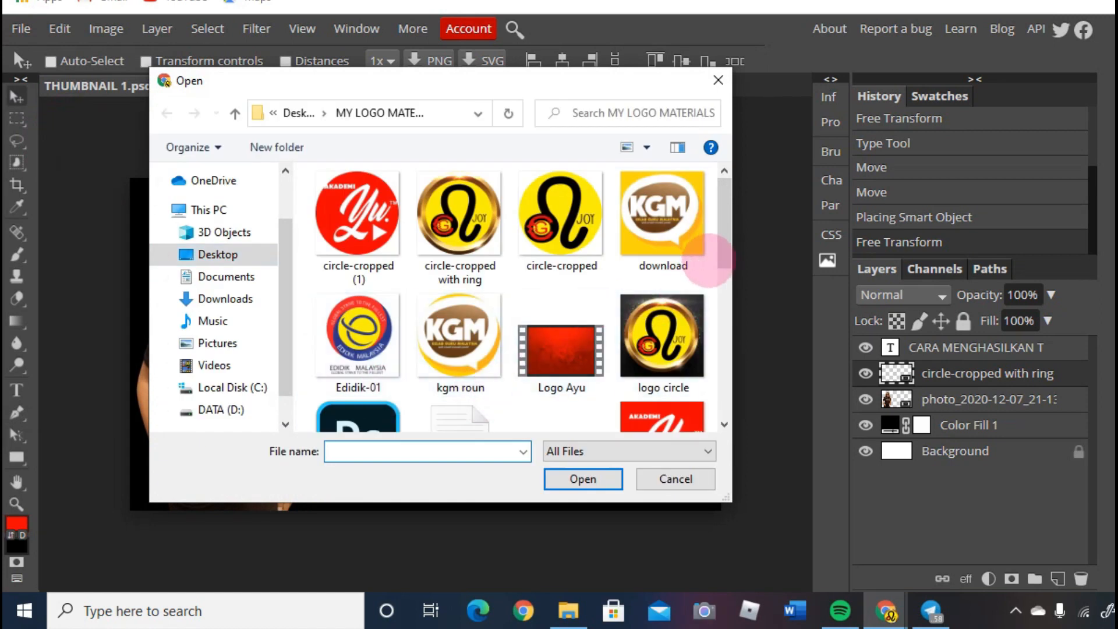
click(358, 211)
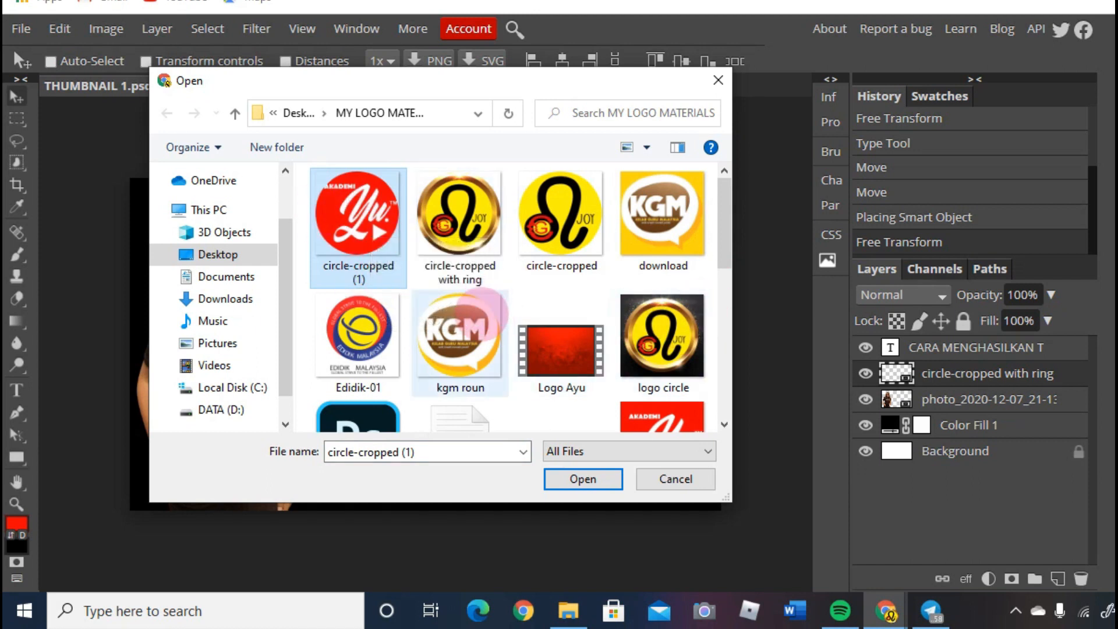
ctrl+click(481, 315)
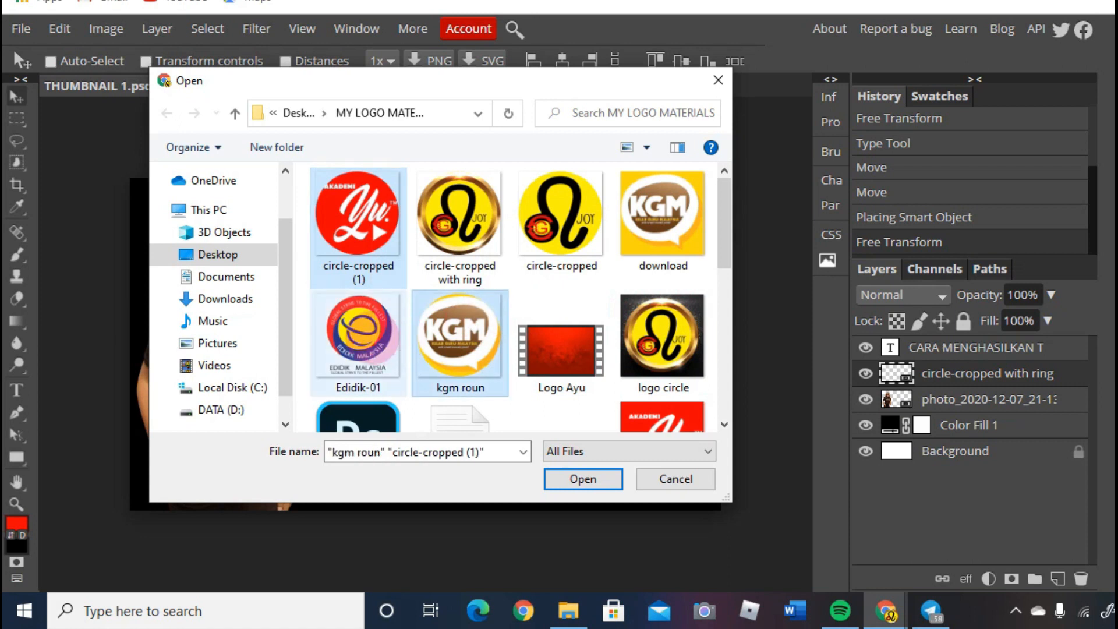
ctrl+click(384, 341)
click(600, 478)
Shrink the Edidik-01 logo to about 39.5% by 37% and position it immediately left of the ringed logo.
drag(301, 330, 625, 478)
drag(639, 326, 527, 443)
drag(490, 475, 616, 452)
mouse_move(234, 251)
mouse_down()
mouse_move(386, 378)
mouse_move(351, 371)
mouse_move(251, 251)
mouse_move(239, 258)
mouse_up()
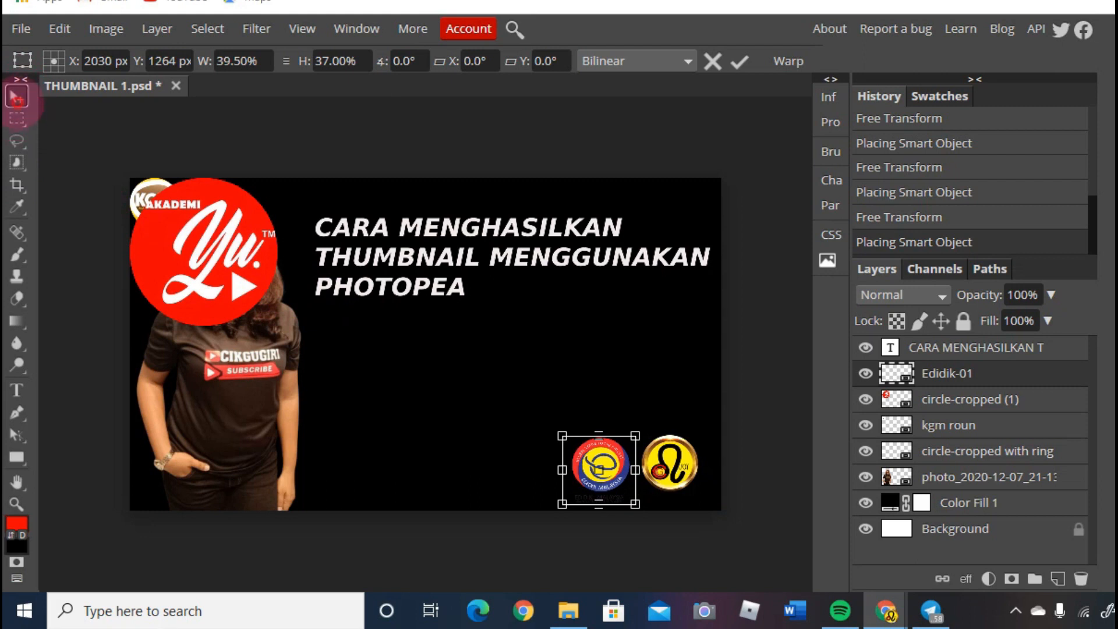
click(17, 97)
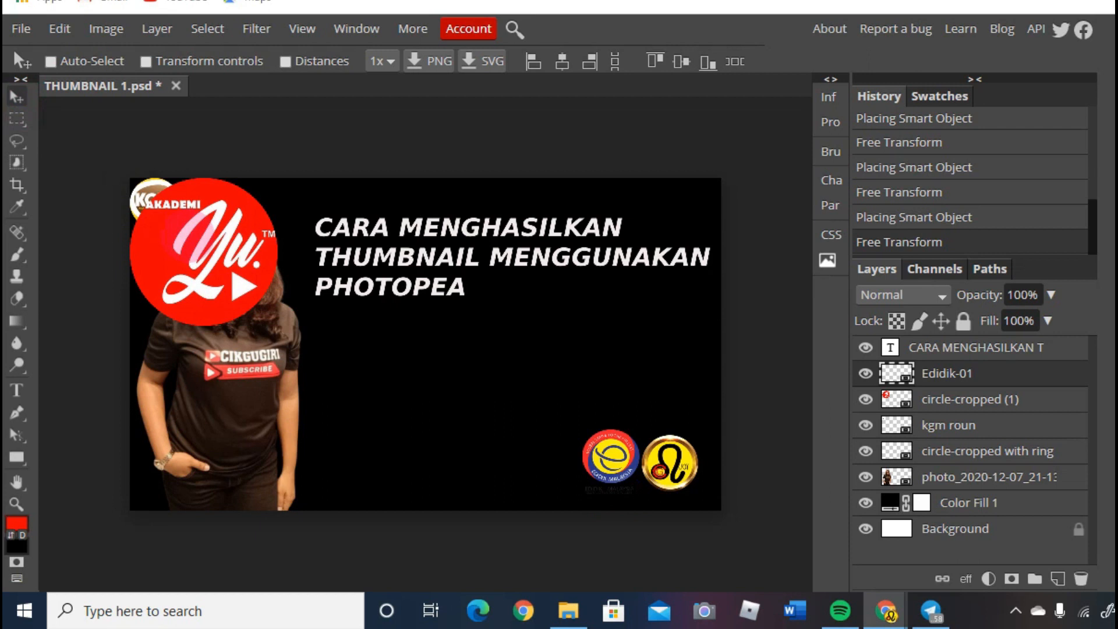
drag(196, 244, 198, 244)
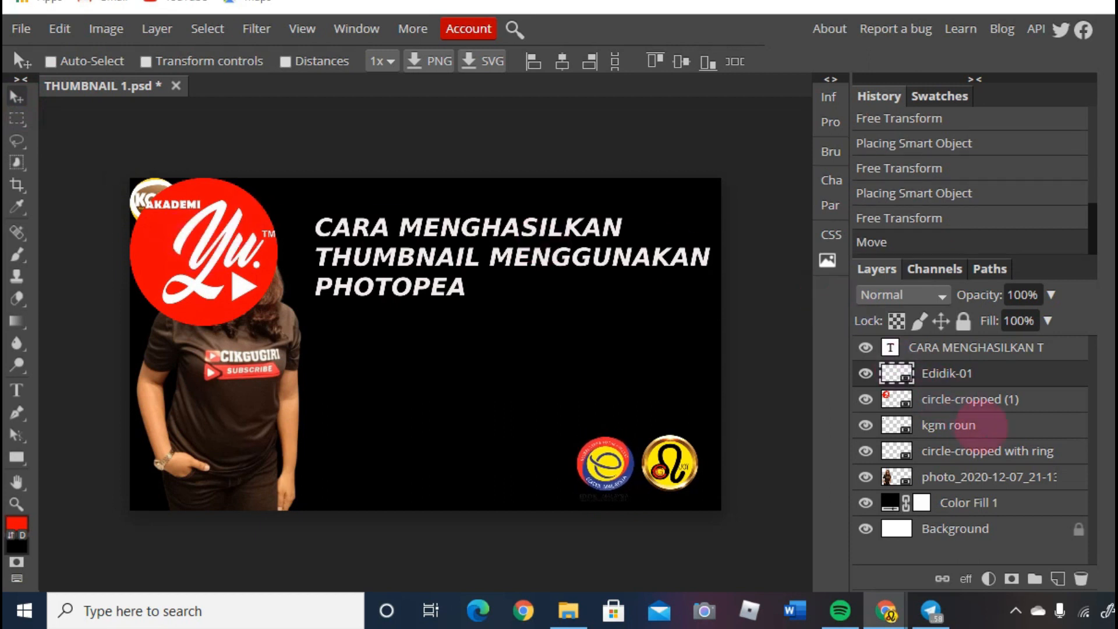
Move the red circle-cropped (1) logo off the photo, shrink it to about 34% and set it left of the Edidik-01 logo.
click(976, 397)
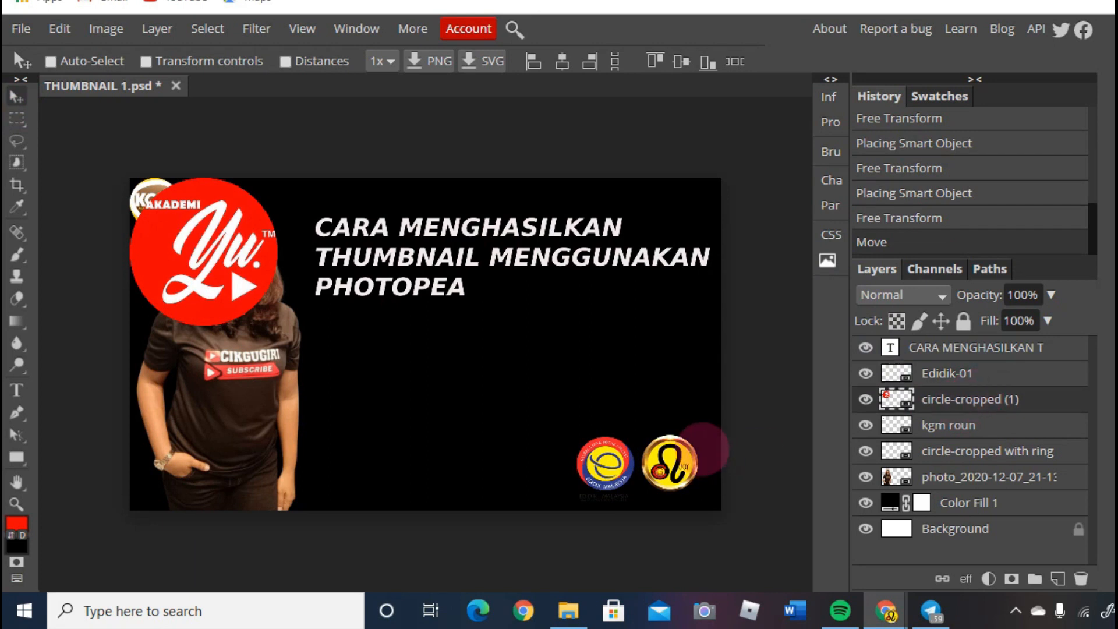
drag(204, 252, 492, 431)
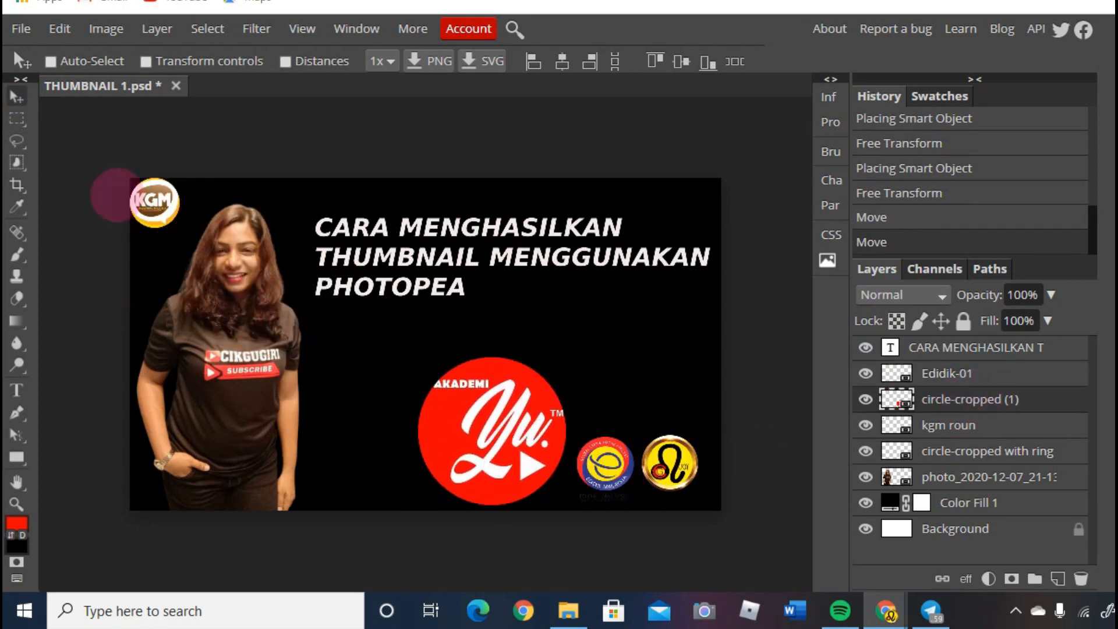
drag(492, 431, 469, 396)
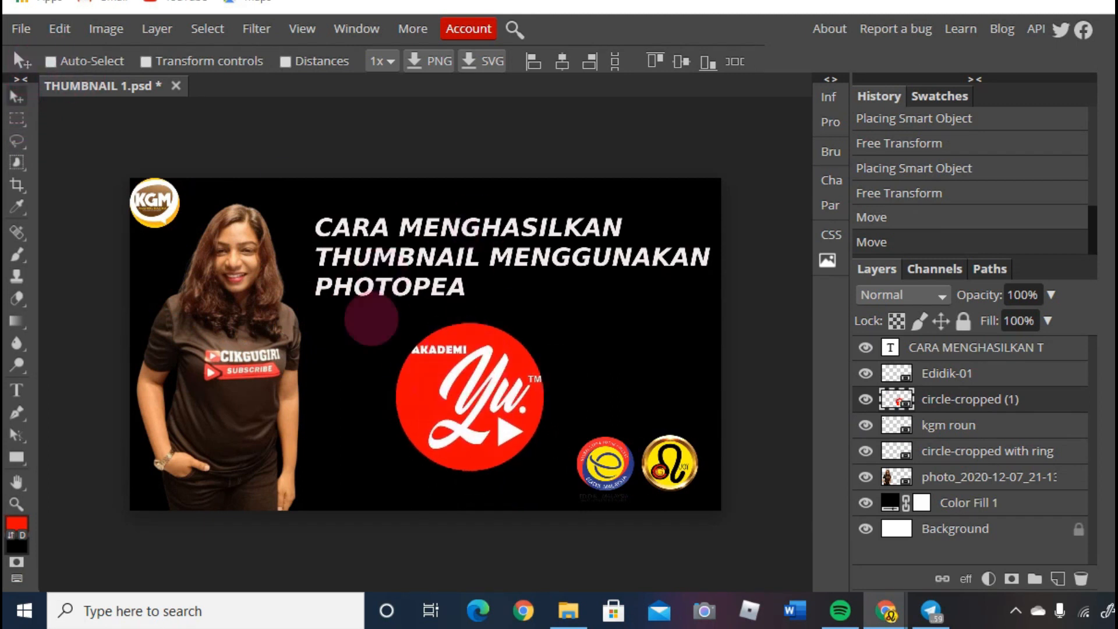
drag(435, 421, 437, 430)
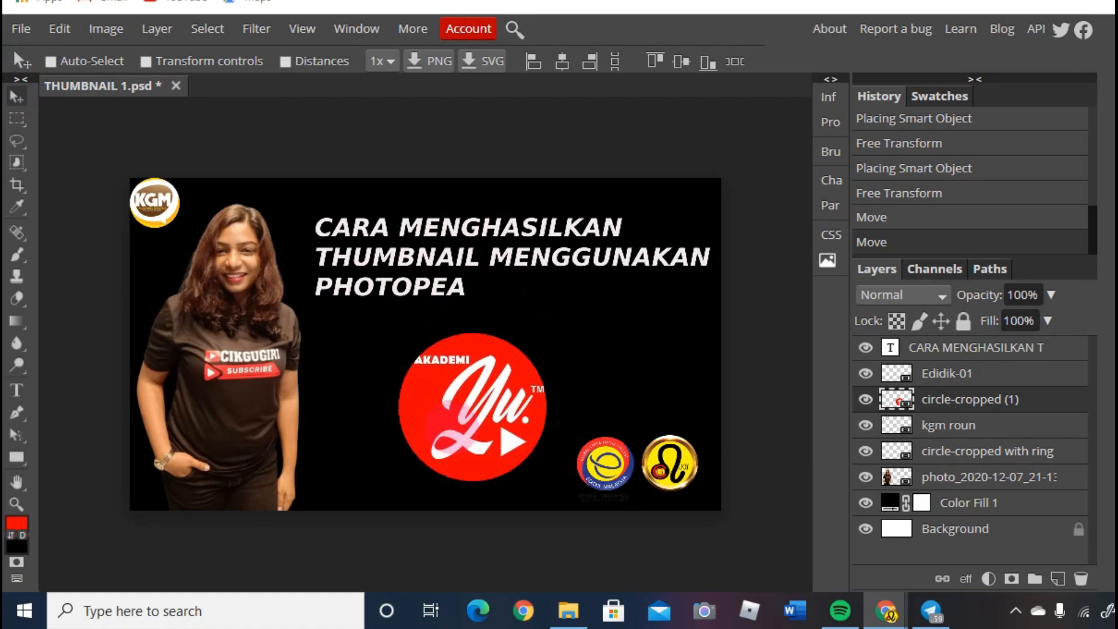
click(146, 61)
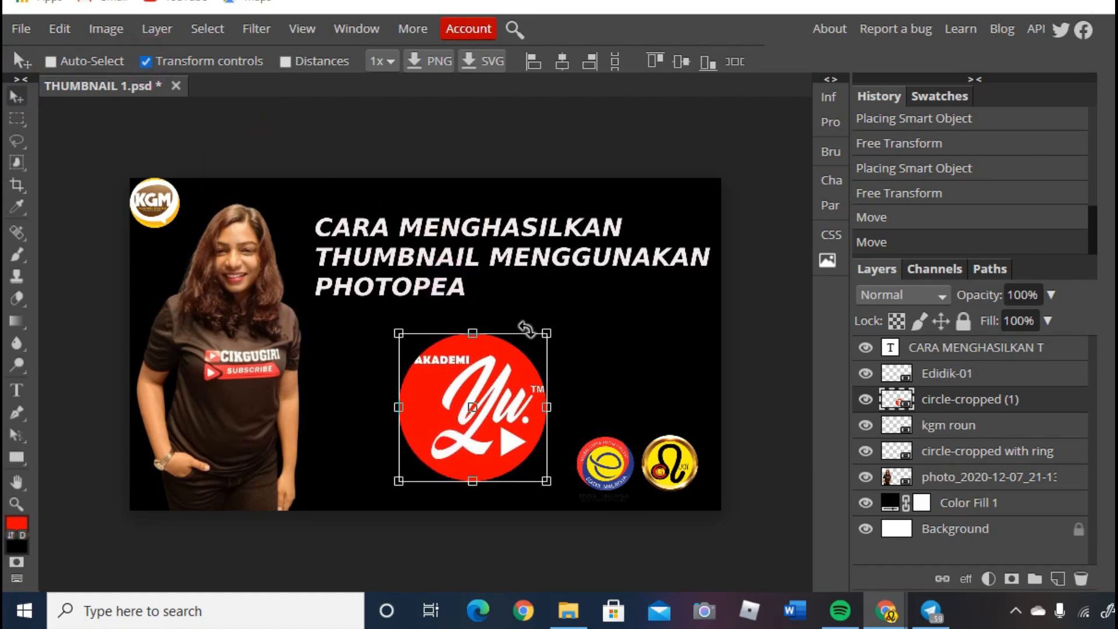
drag(550, 330, 557, 445)
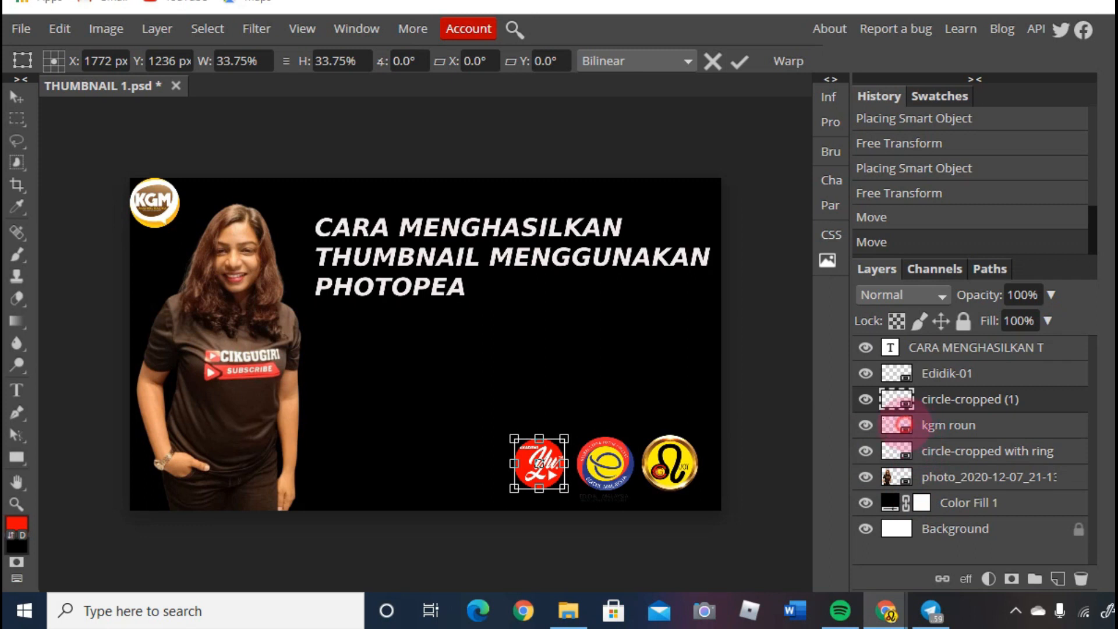
Move the kgm roun logo to the left end of the logo row and enlarge it to about 104% by 106%.
click(904, 424)
drag(163, 230, 480, 484)
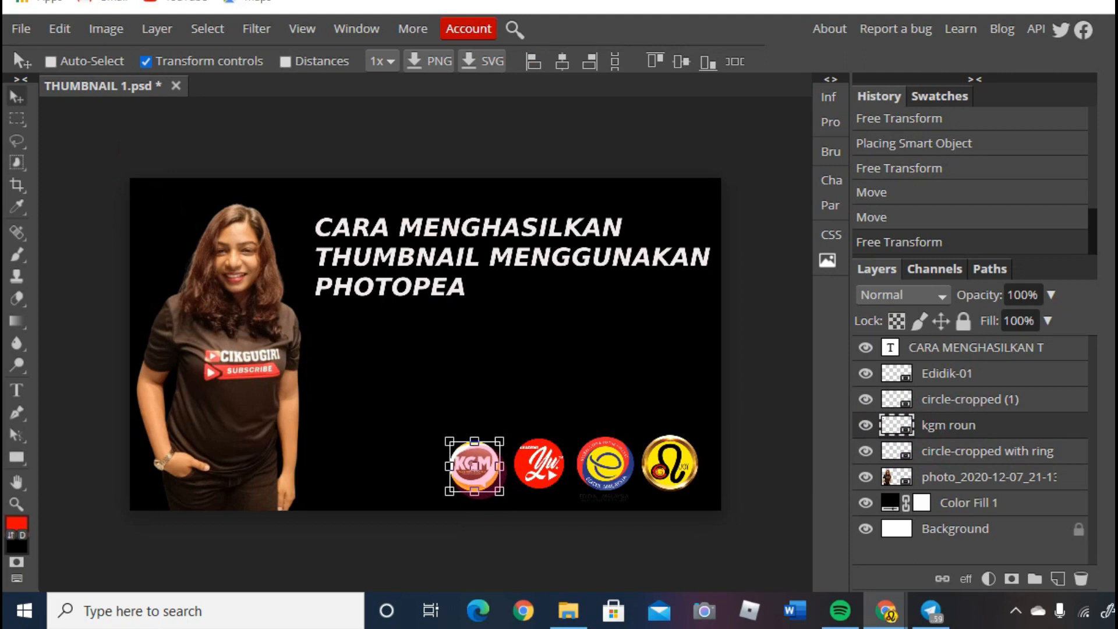
drag(479, 473, 503, 435)
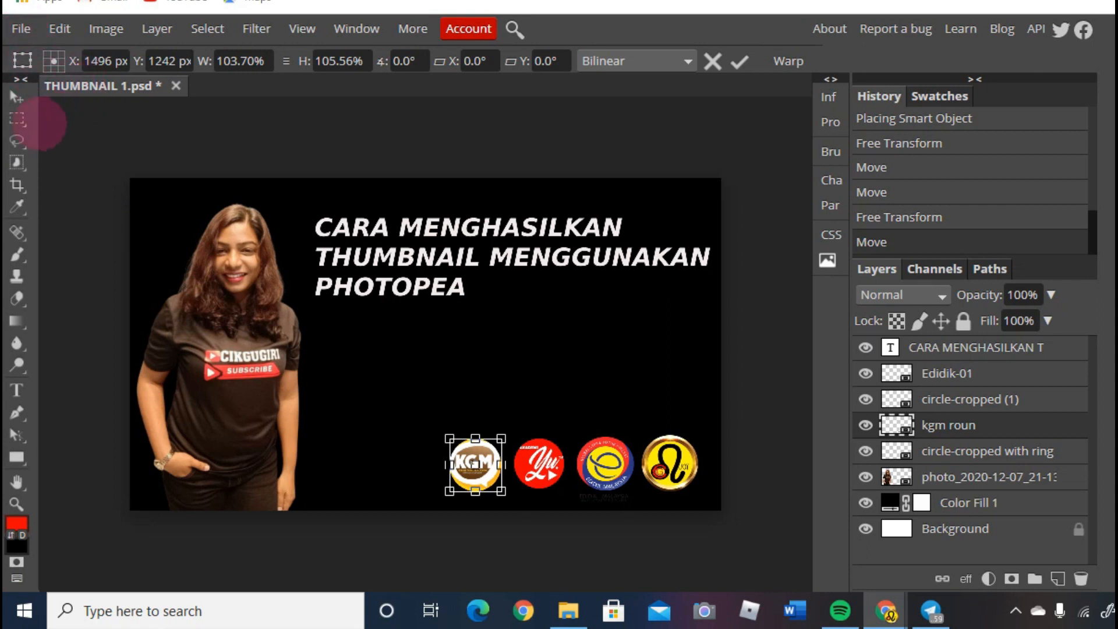
key(Return)
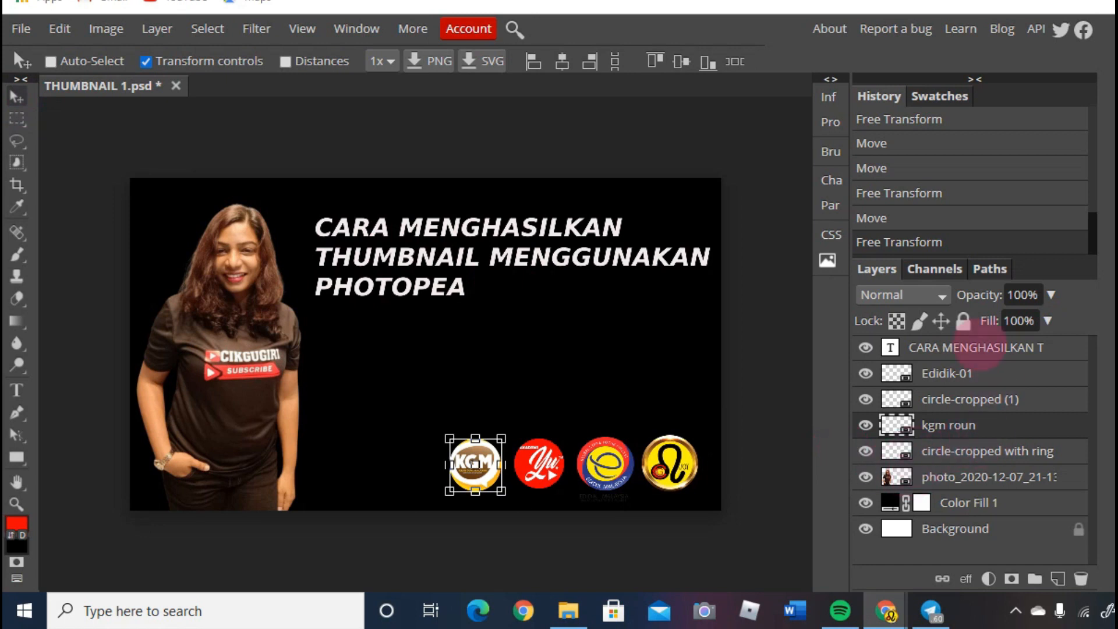
Move the title down to the middle of the canvas height, between the top edge and the logo row.
click(978, 347)
drag(599, 274, 602, 347)
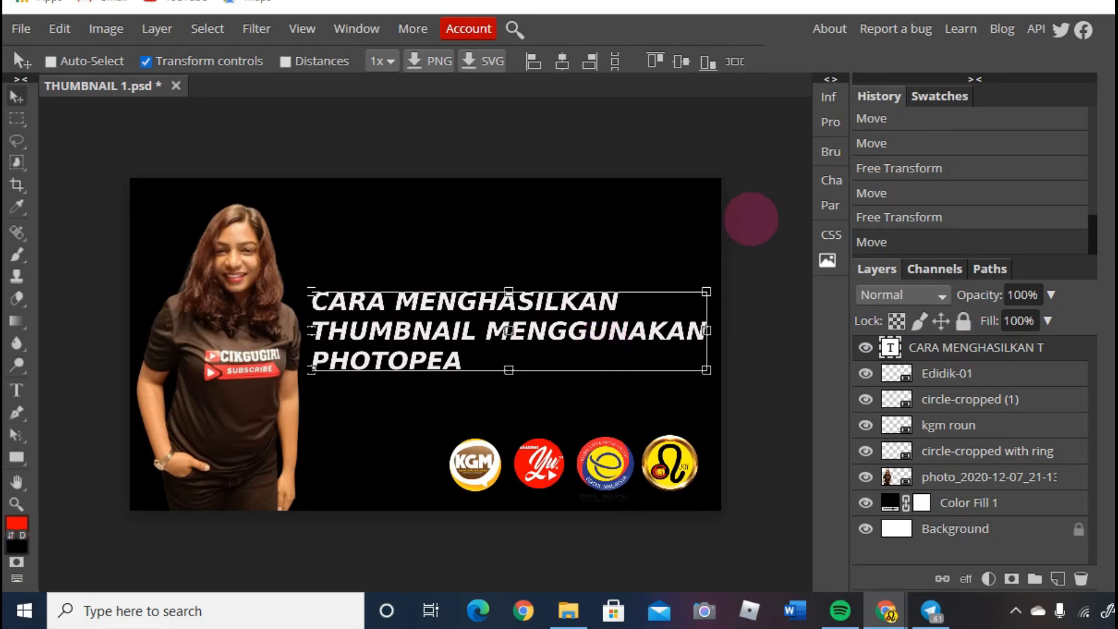
Nudge the title slightly down and shift the cut-out photo flush against the canvas's left edge.
click(779, 275)
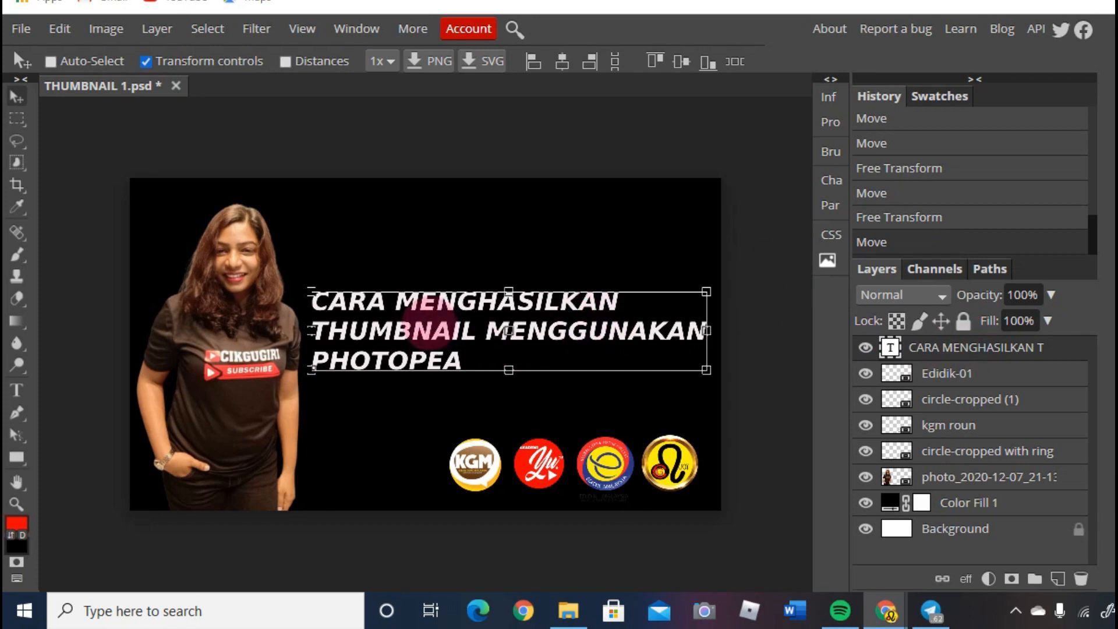
drag(427, 324, 426, 325)
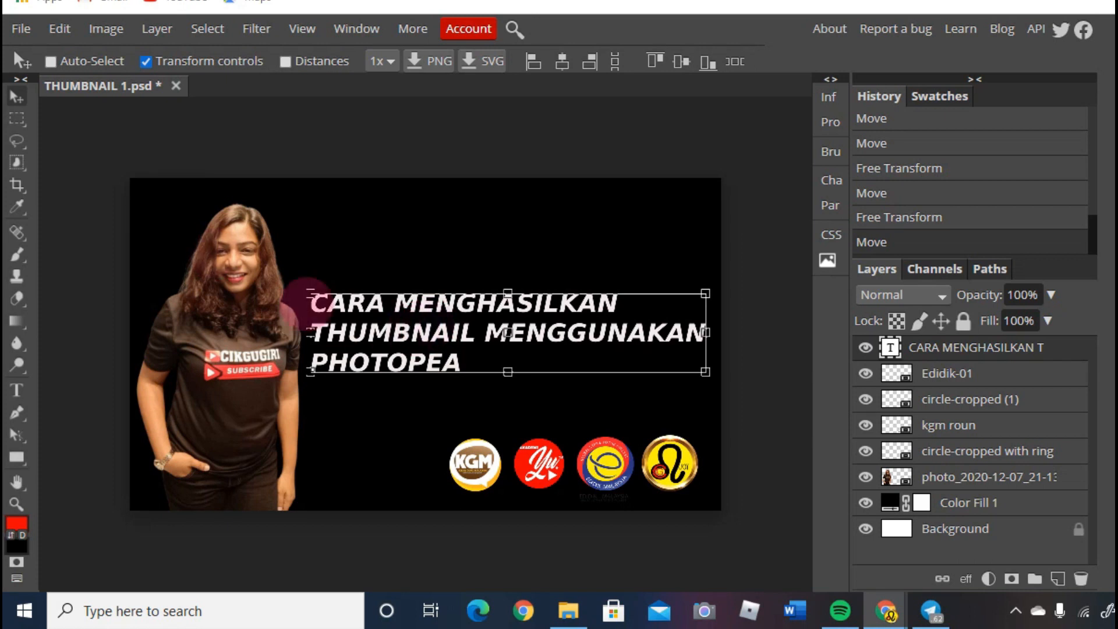
click(895, 477)
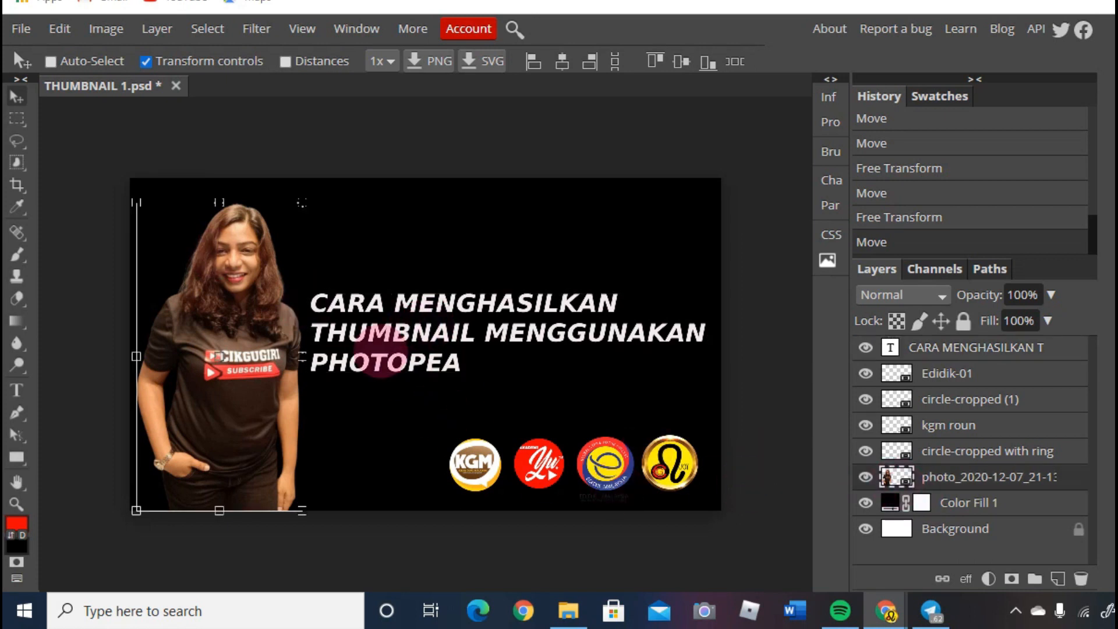
drag(266, 348, 260, 348)
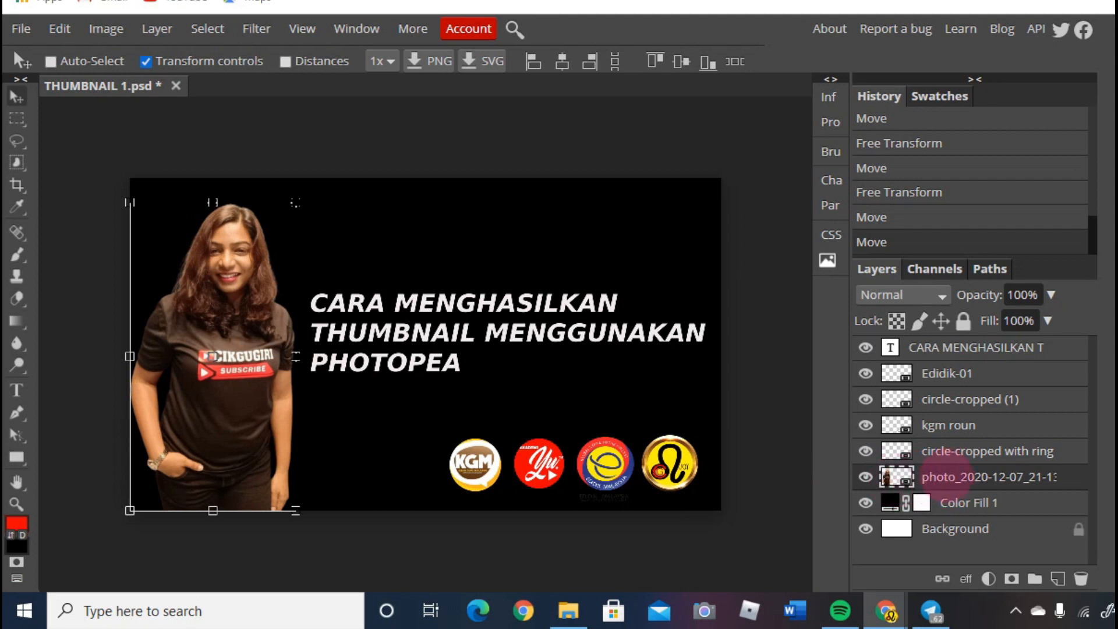
double_click(938, 476)
click(896, 476)
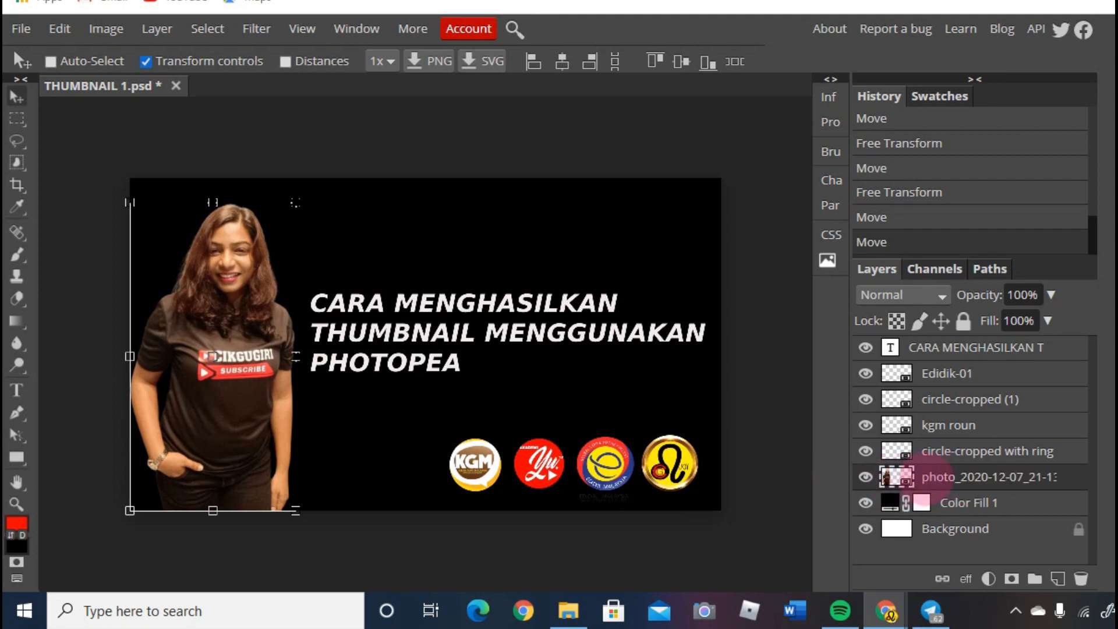
right_click(929, 477)
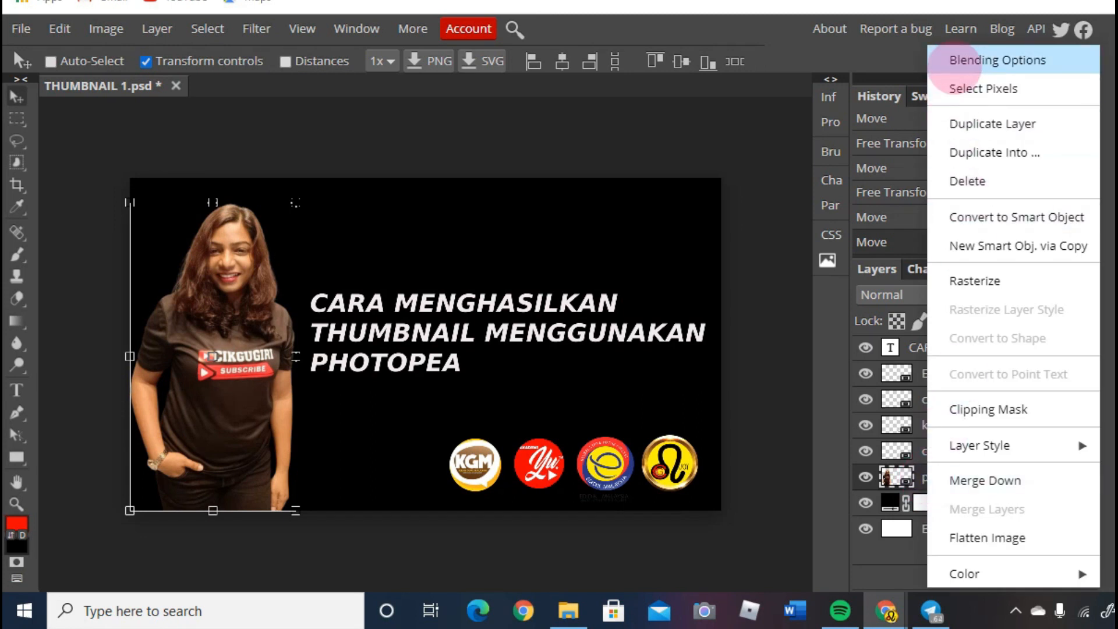
click(956, 60)
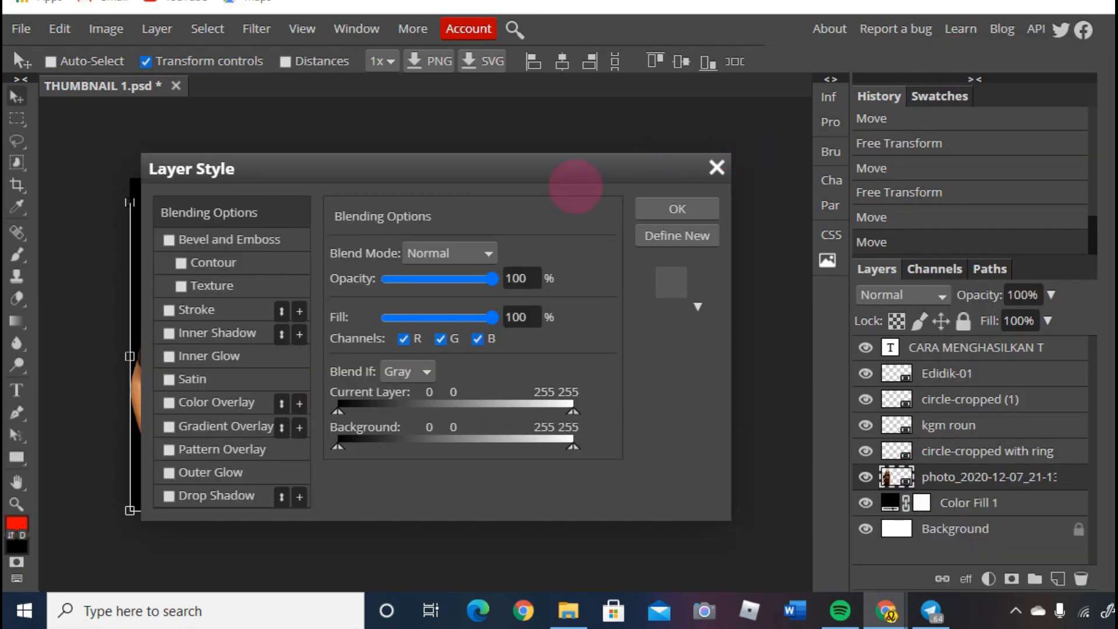
drag(603, 155, 937, 125)
key(Escape)
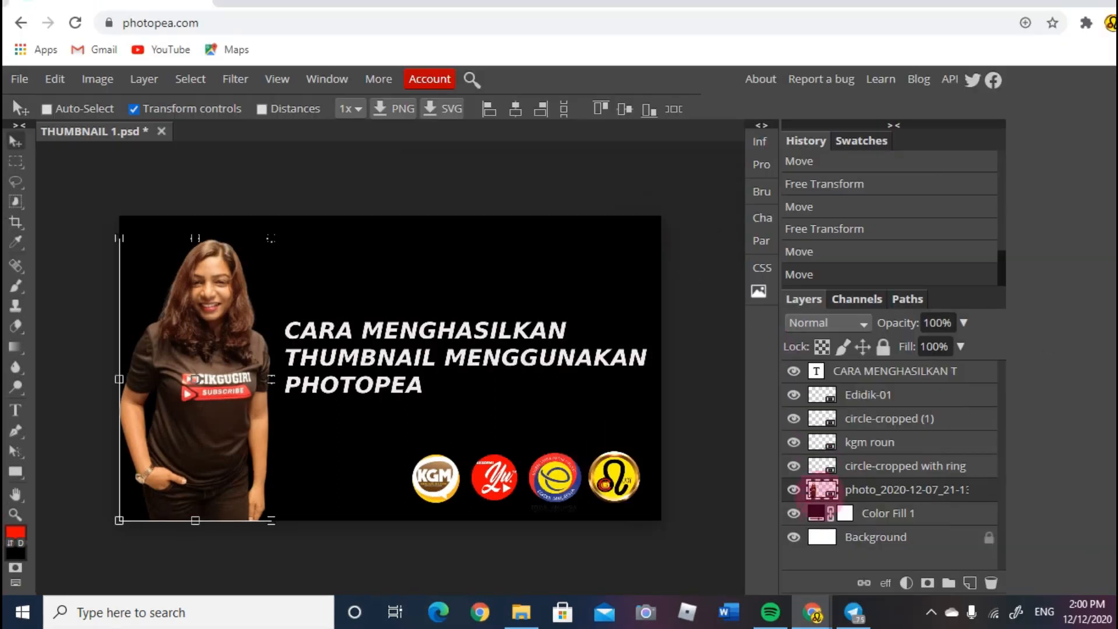
Add an Outer Glow to the photo layer with size 45 px, range 75% and opacity 48%.
right_click(949, 475)
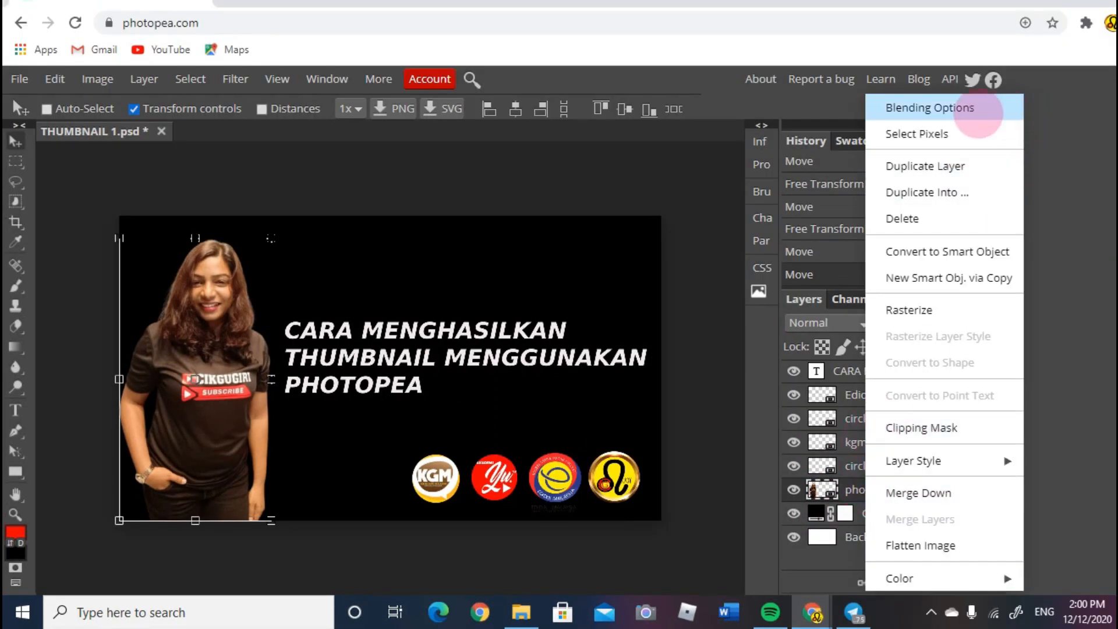
click(978, 112)
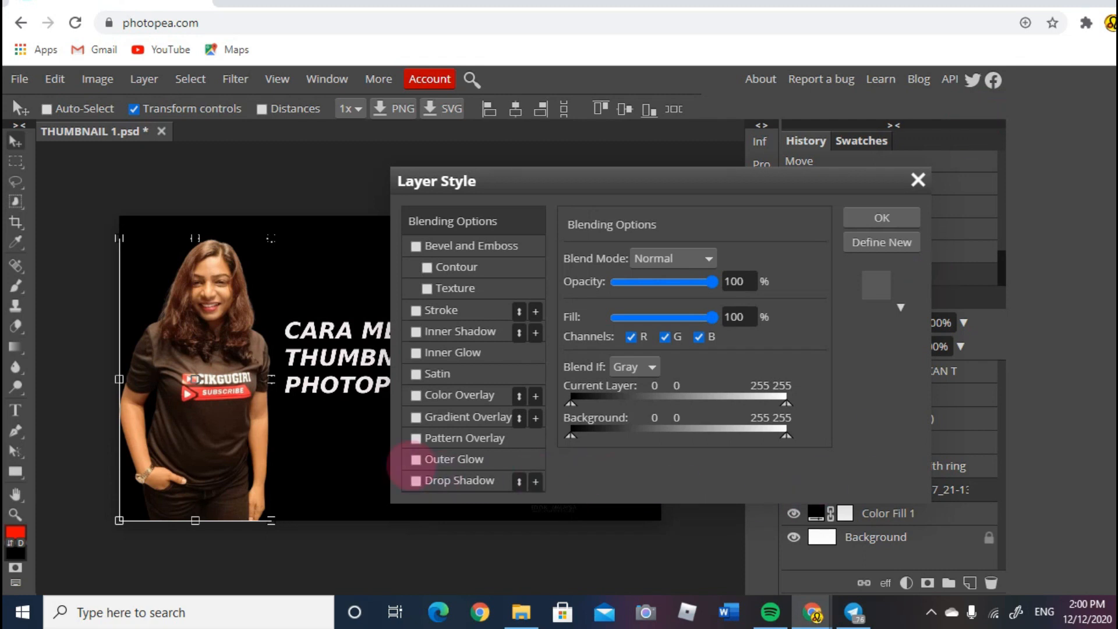
click(415, 459)
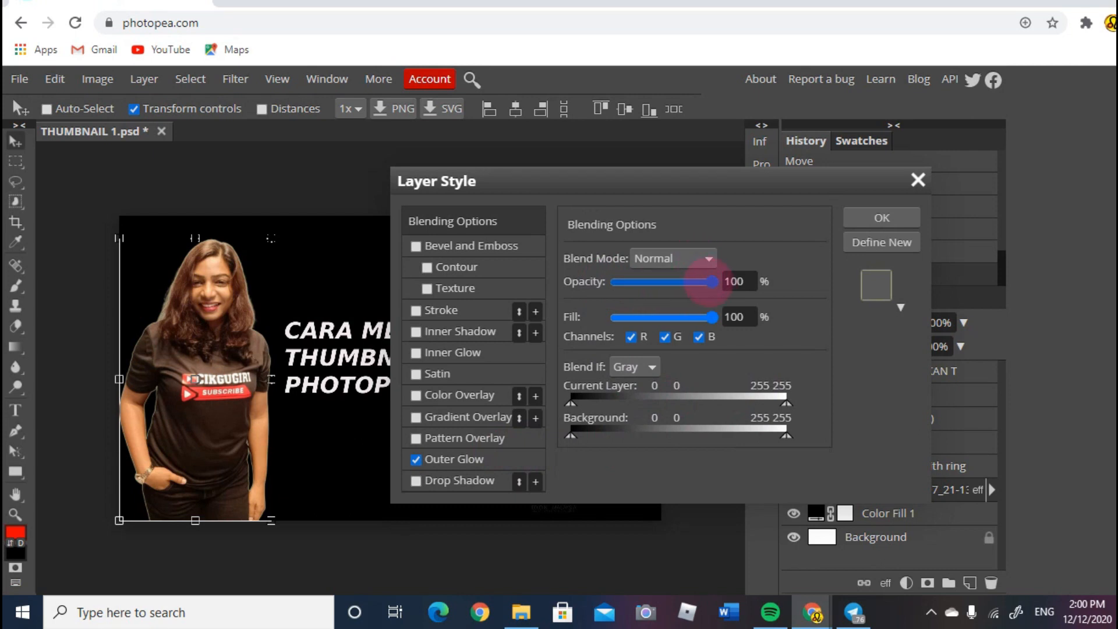
click(456, 464)
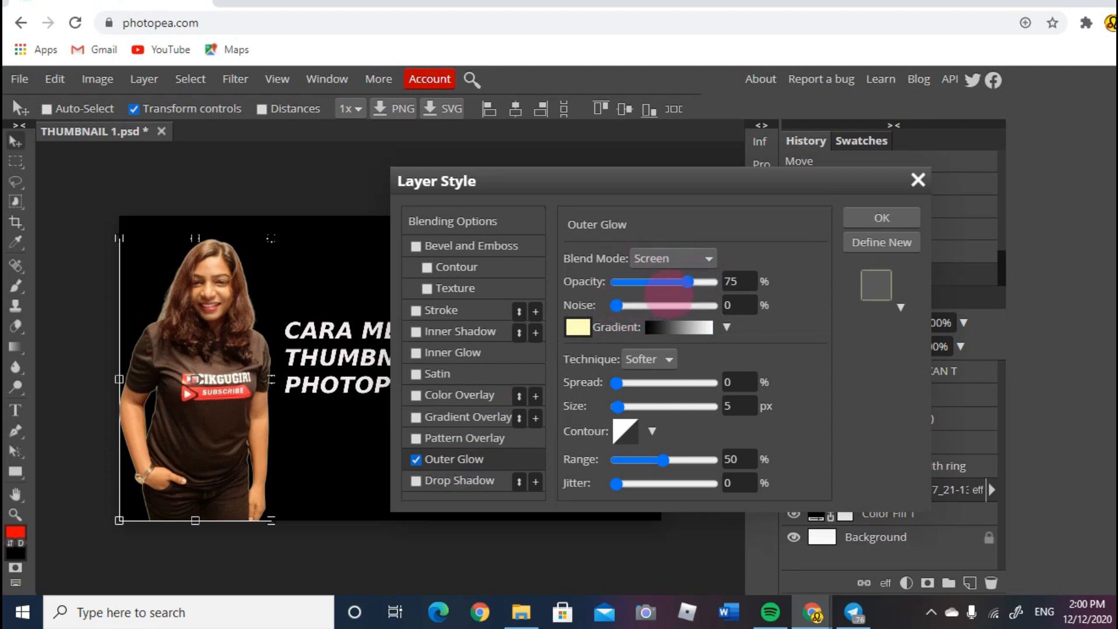
drag(618, 385, 638, 407)
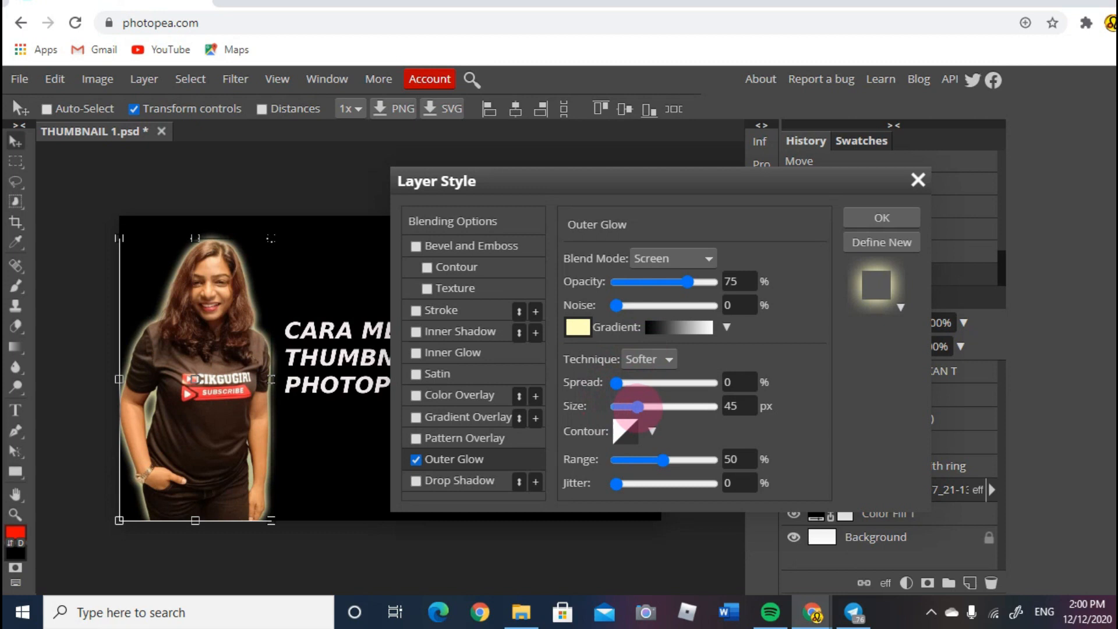
drag(663, 460, 687, 460)
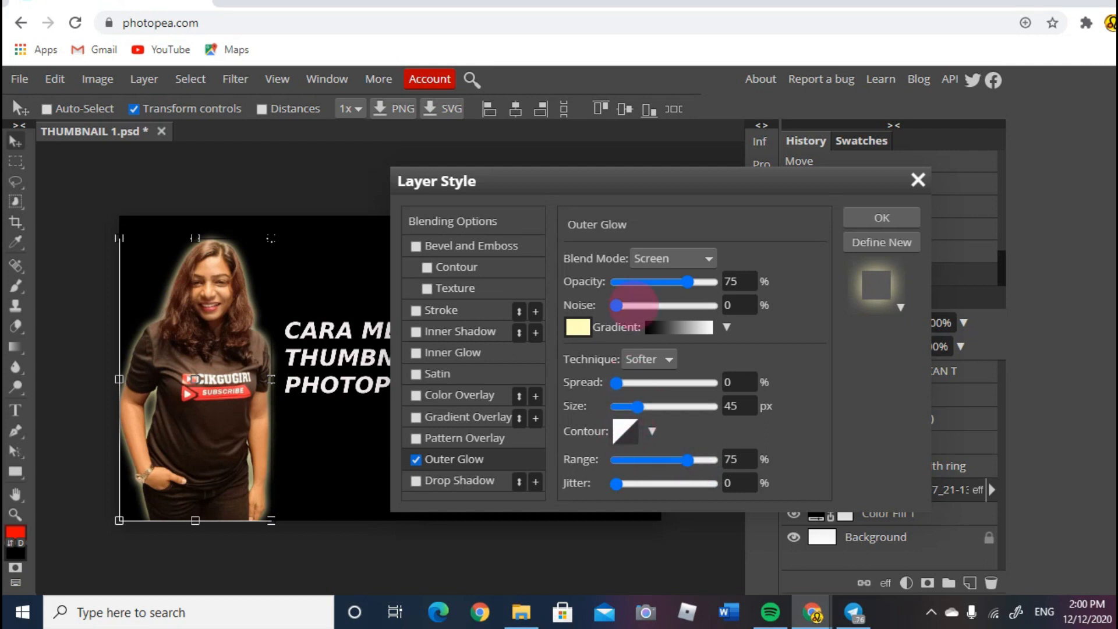
drag(687, 281, 662, 282)
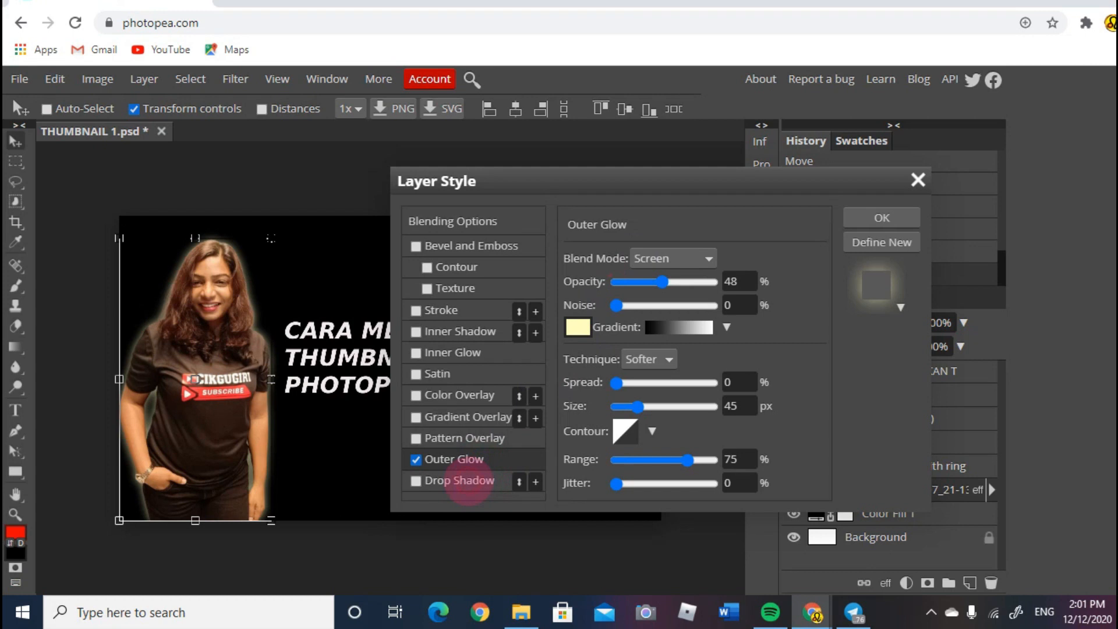
Add a Drop Shadow to the photo layer, raise its opacity and apply the layer style.
click(460, 481)
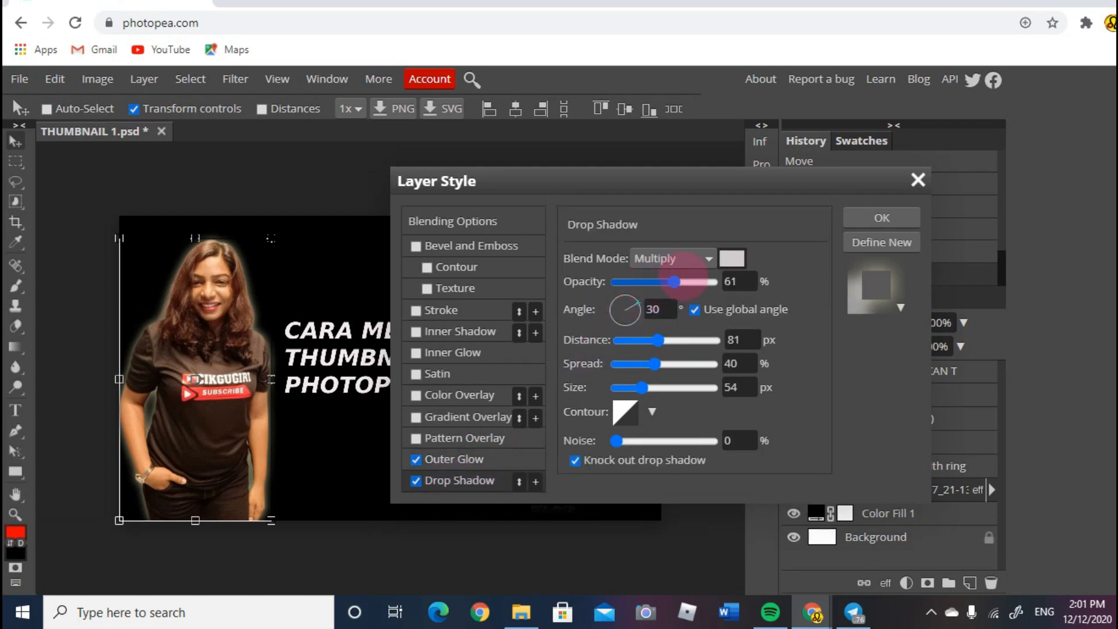
click(687, 281)
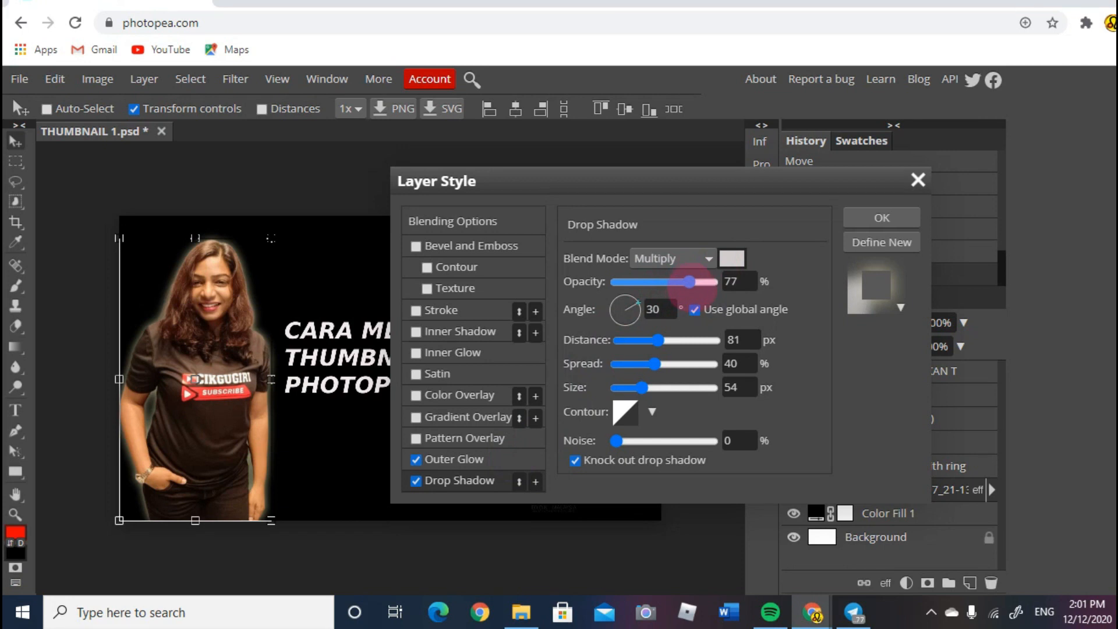
drag(689, 281, 699, 282)
click(900, 214)
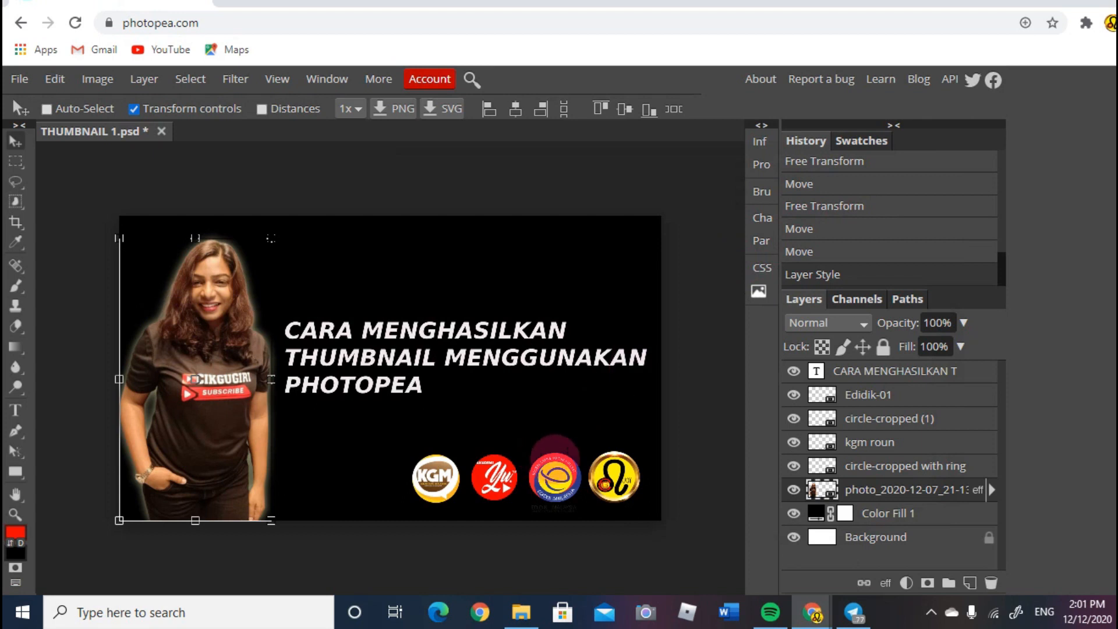
Try the photo higher on the canvas and return it to the bottom-left corner.
mouse_move(198, 409)
mouse_down()
mouse_move(211, 394)
mouse_move(202, 398)
mouse_up()
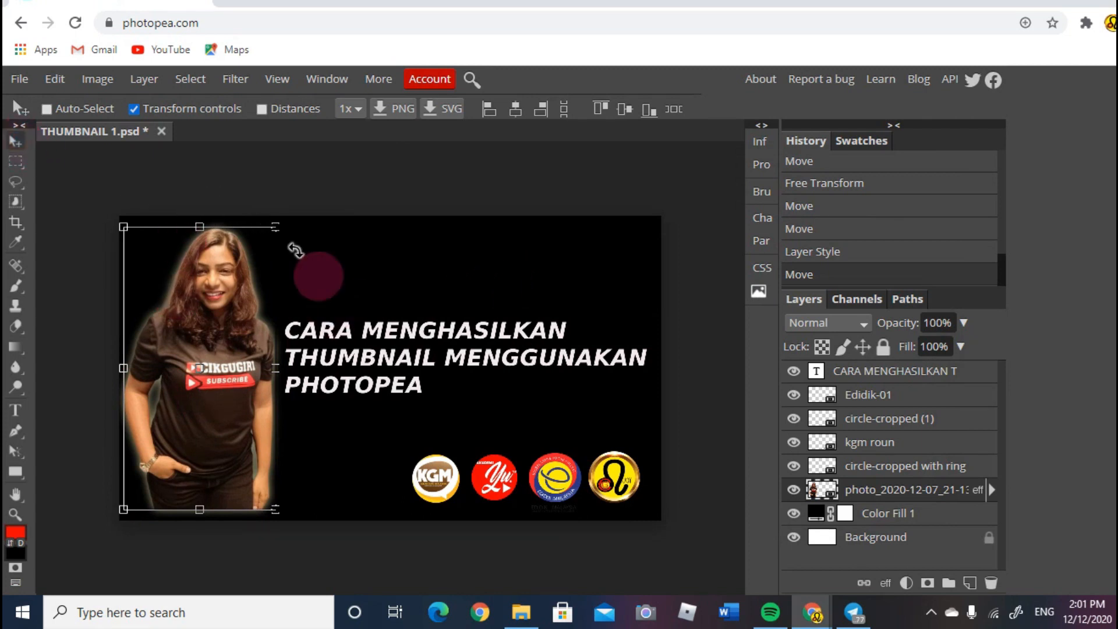
right_click(309, 282)
click(264, 329)
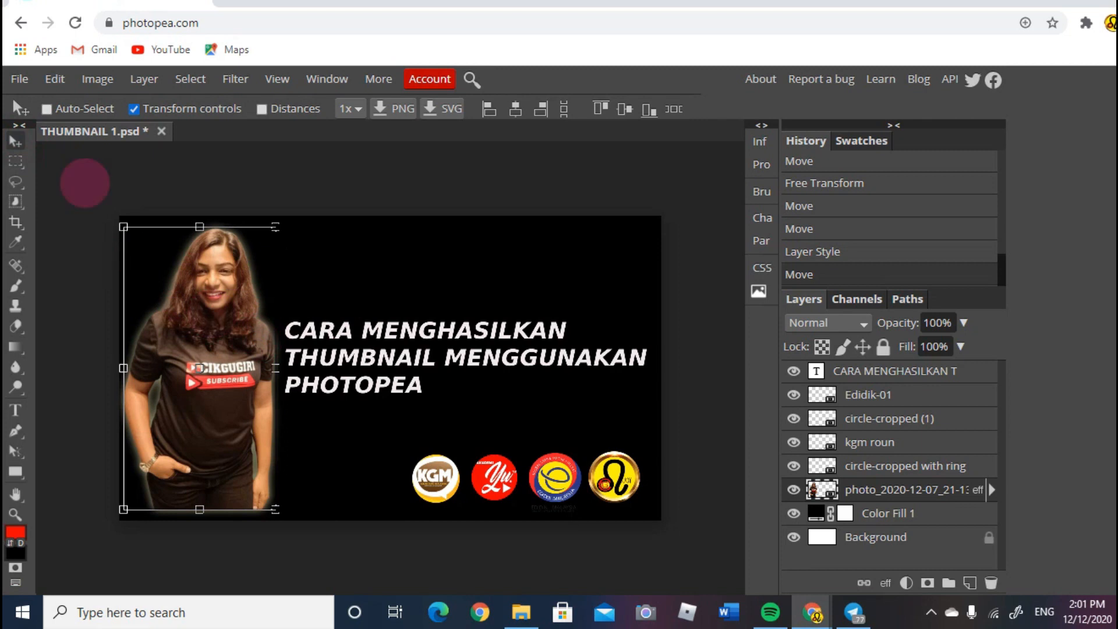
drag(215, 267, 210, 258)
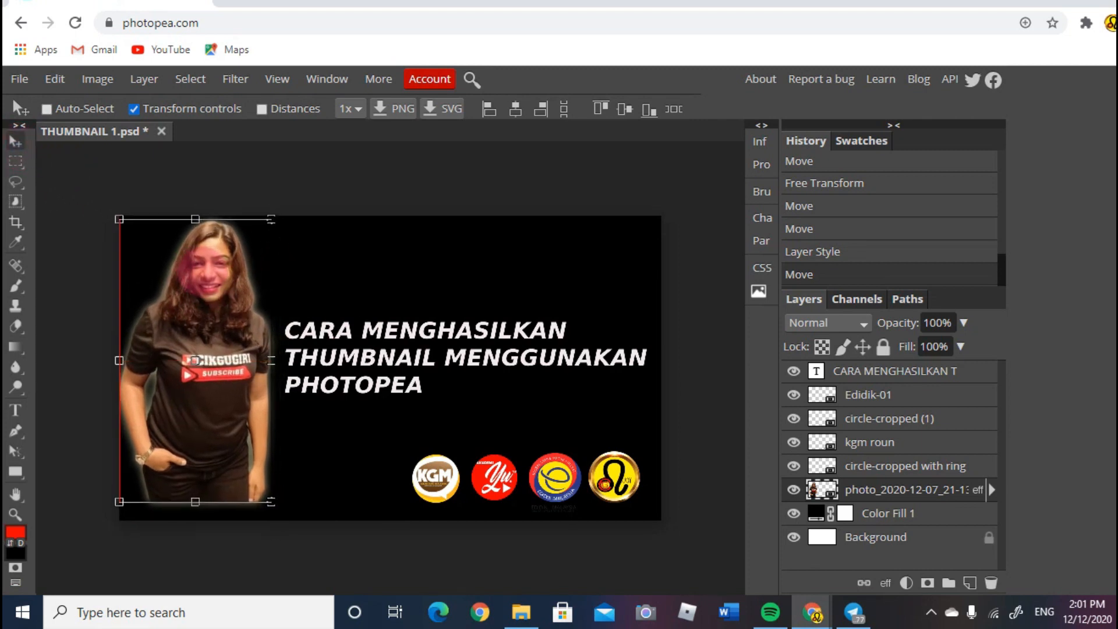
click(16, 160)
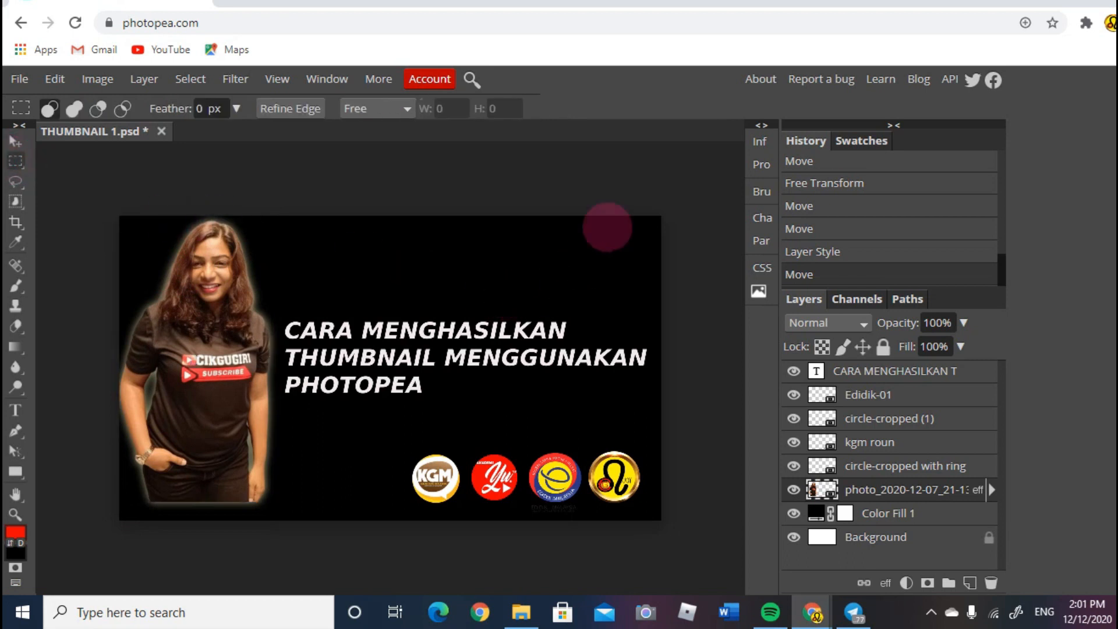
click(16, 141)
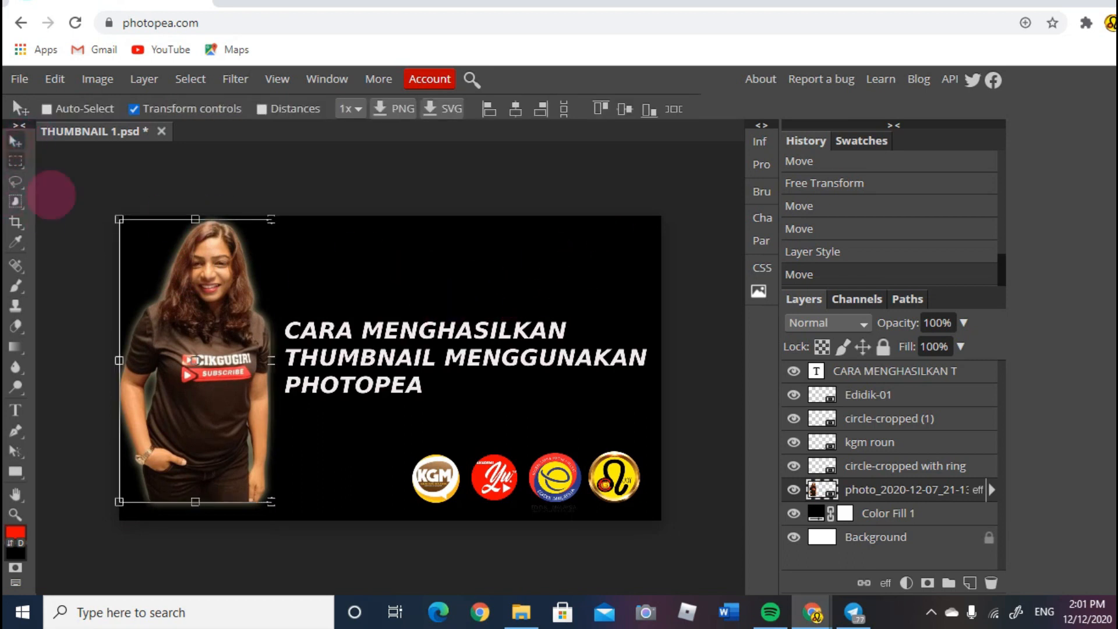
drag(161, 334, 160, 352)
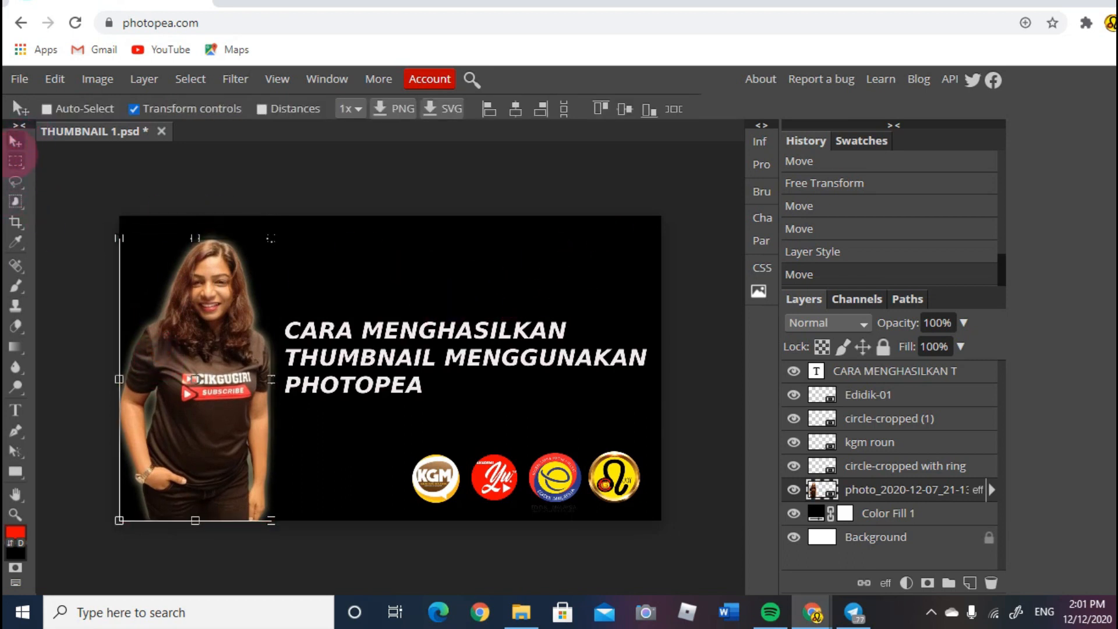
click(16, 160)
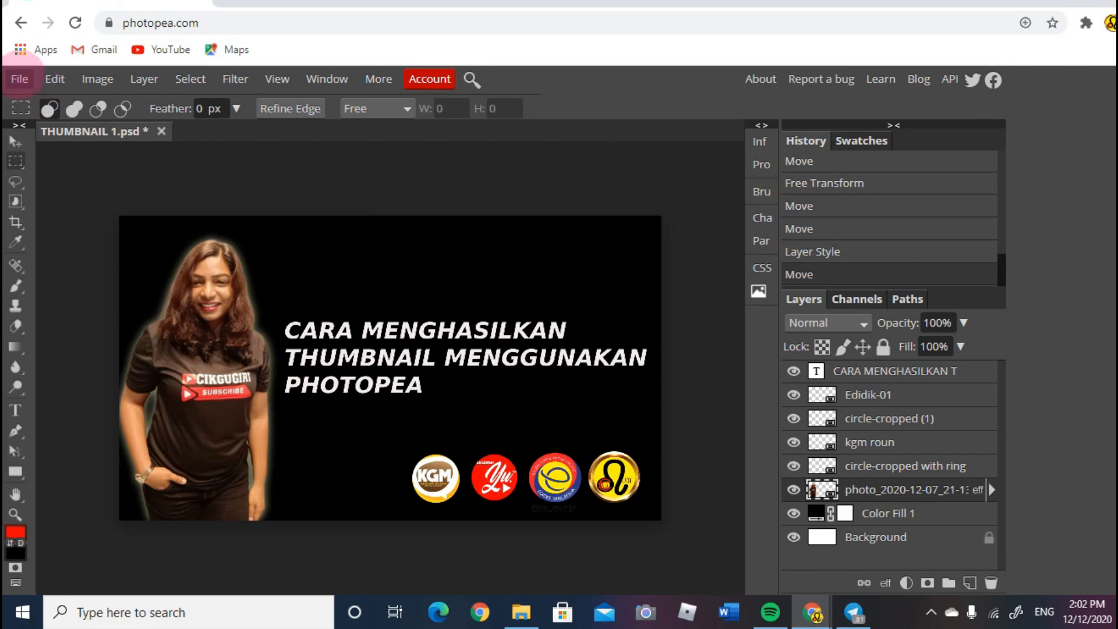
Export the thumbnail as a 2560 x 1440 px PNG at 100% quality and open THUMBNAIL 1.png to check it.
click(20, 79)
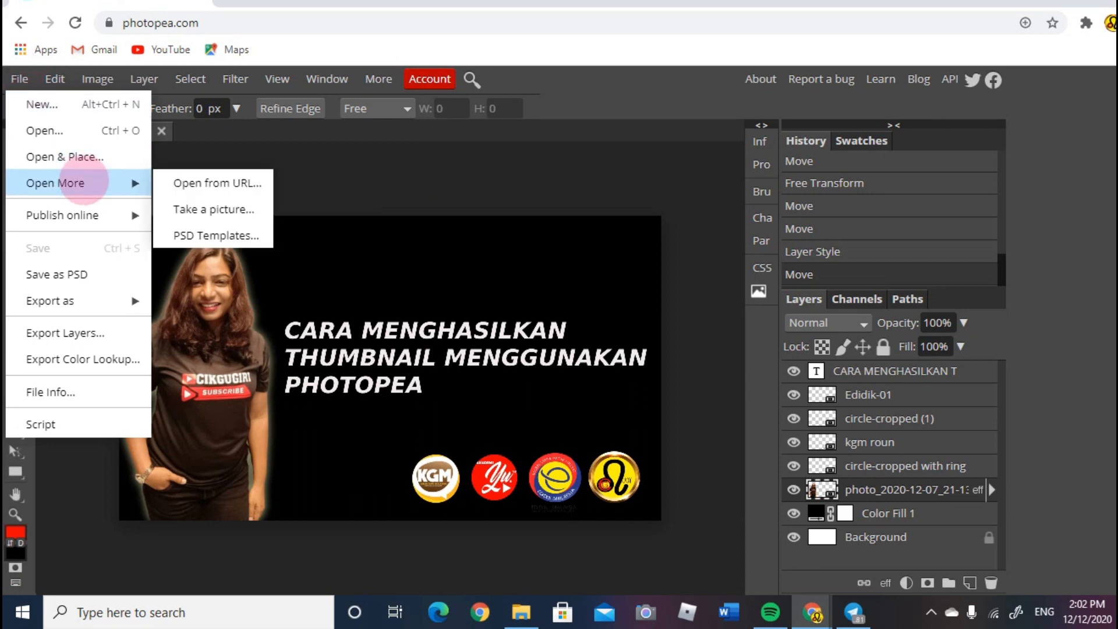
click(96, 298)
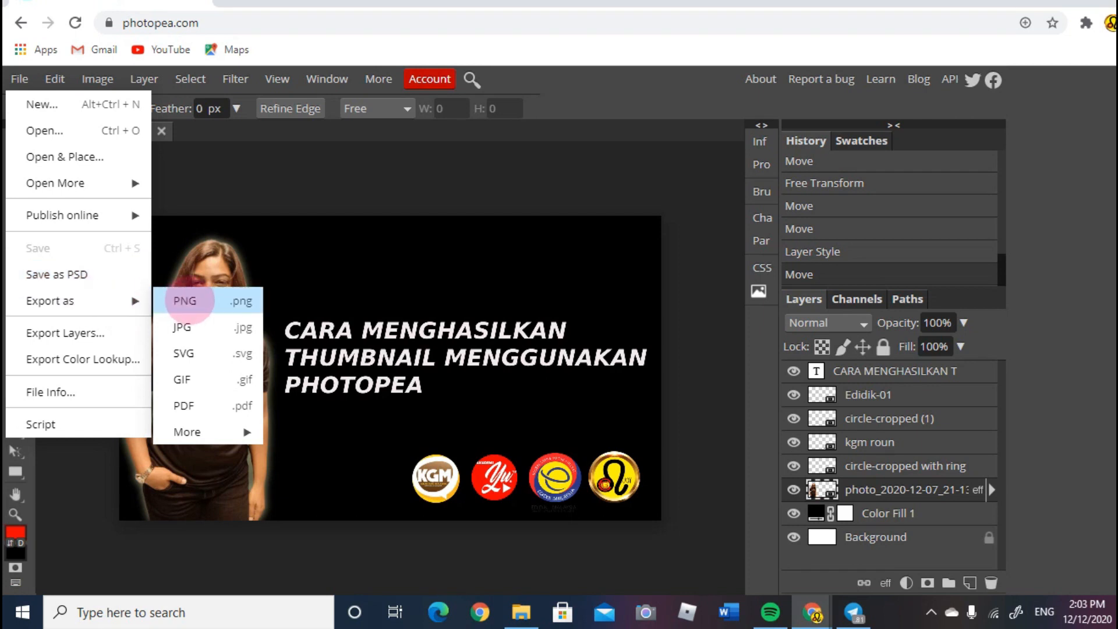
click(187, 301)
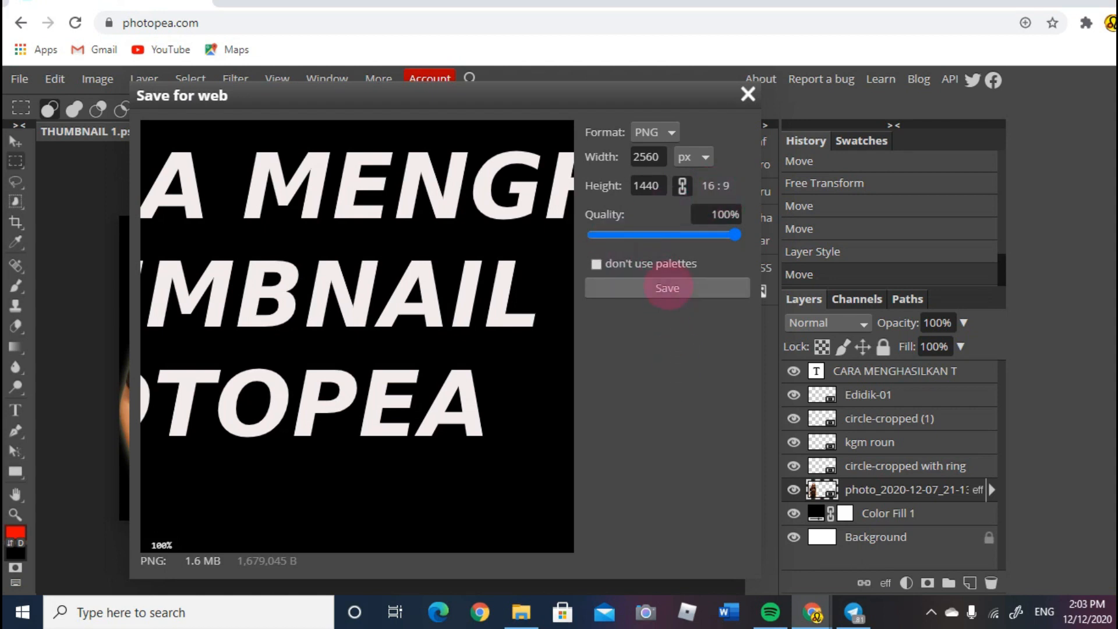
click(667, 287)
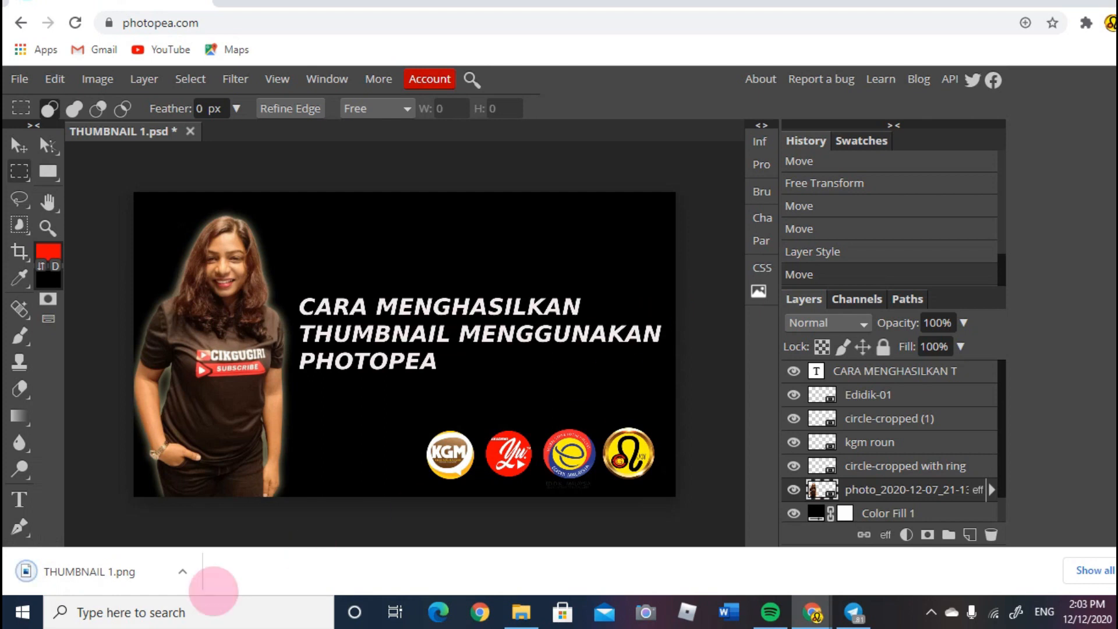
click(87, 572)
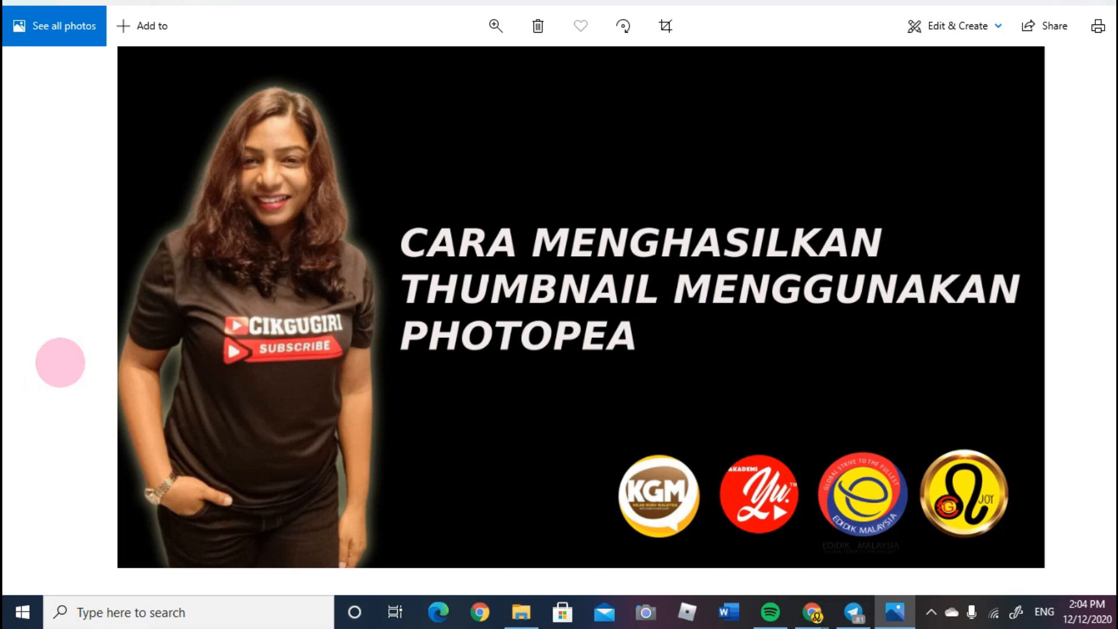
click(534, 0)
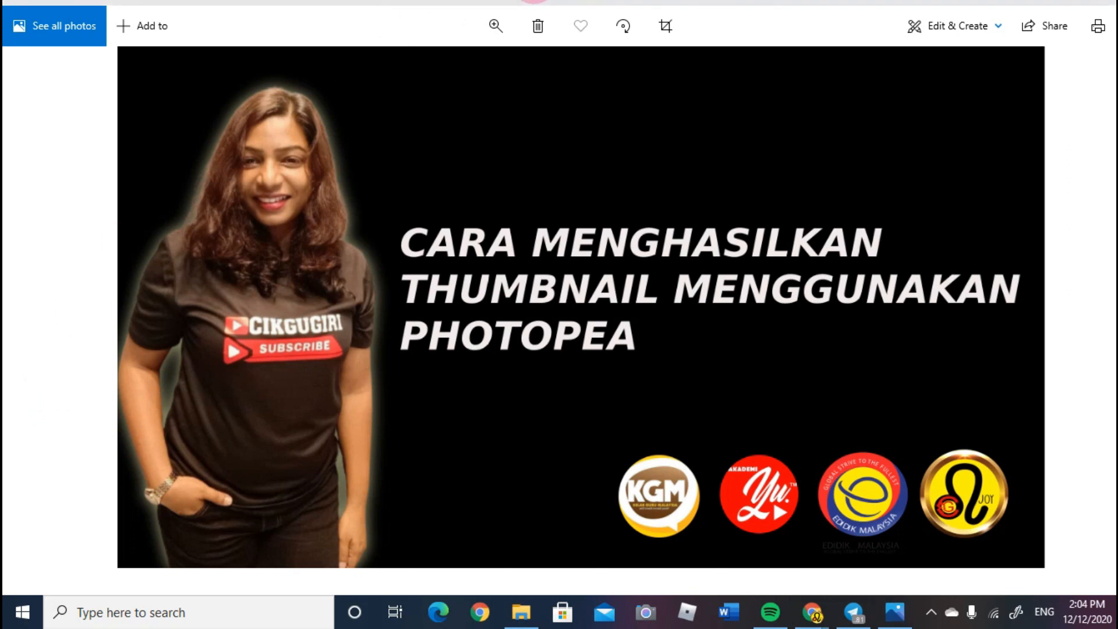